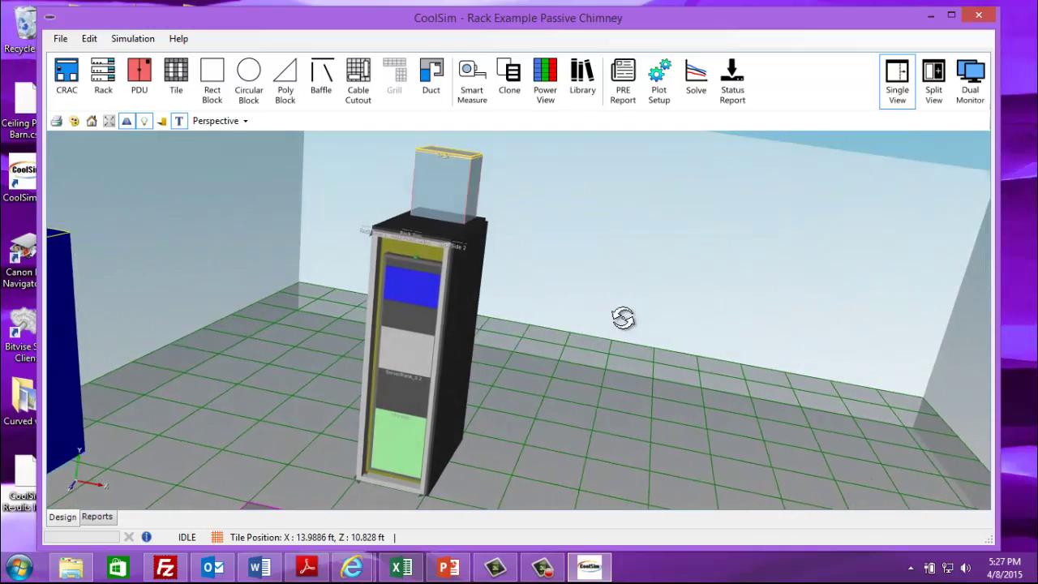
Step: Examine the rack and the chimney duct above it from several angles in the design model
{"action": "left_click_drag", "start_coordinate": [517, 324], "coordinate": [559, 357]}
{"action": "left_click_drag", "start_coordinate": [341, 292], "coordinate": [507, 289]}
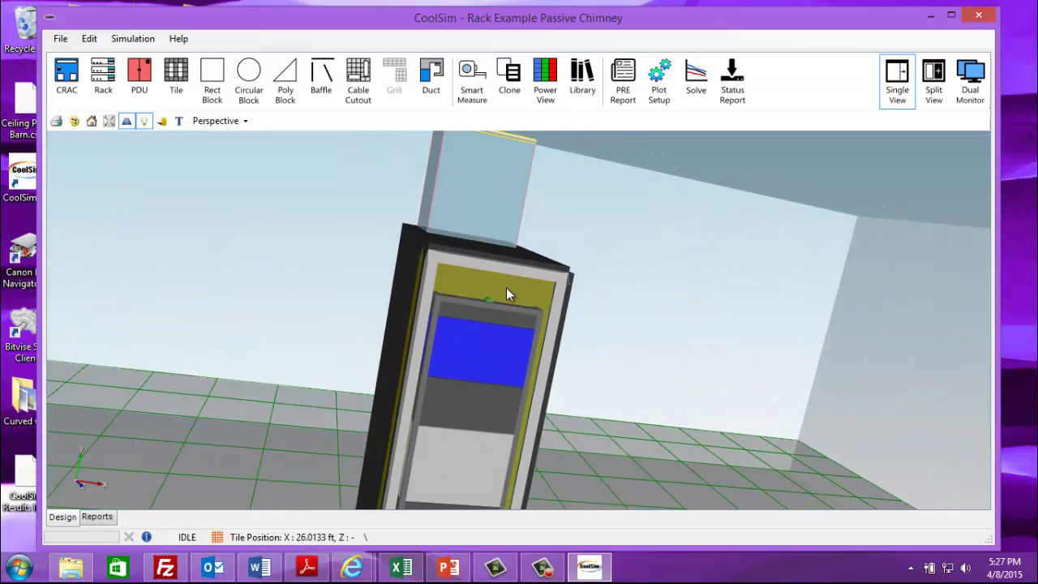
{"action": "left_click_drag", "start_coordinate": [697, 372], "coordinate": [401, 328]}
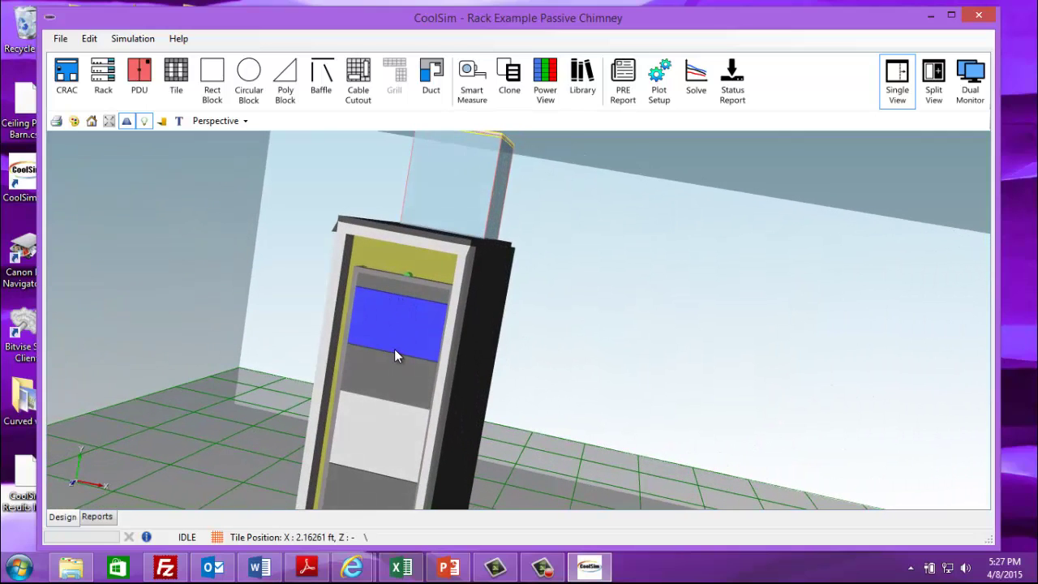
{"action": "left_click_drag", "start_coordinate": [394, 354], "coordinate": [381, 454]}
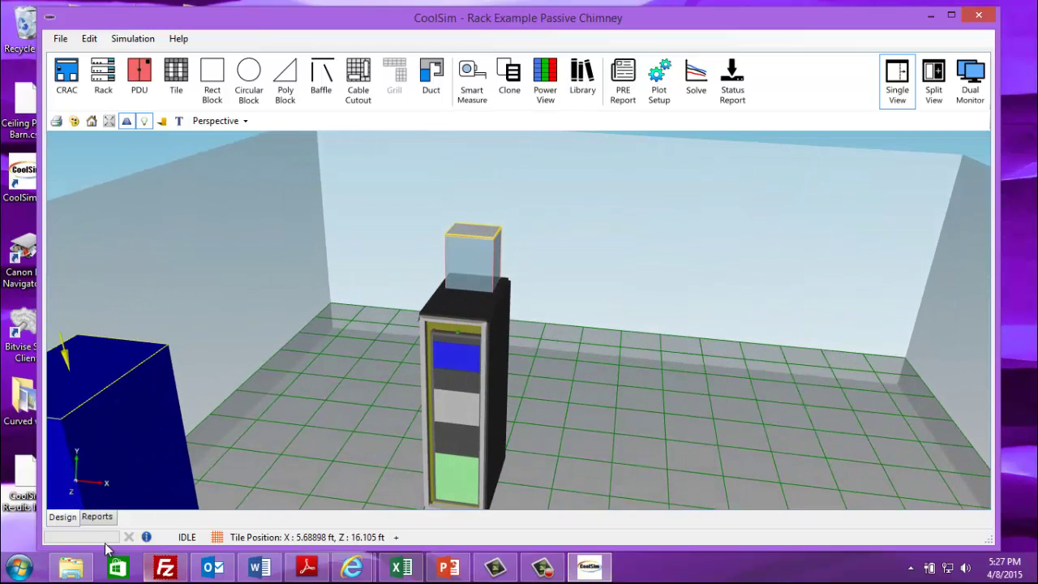
Step: Open the simulation report and display the pathline plot from racks and PDUs around the rack
{"action": "left_click", "coordinate": [97, 517]}
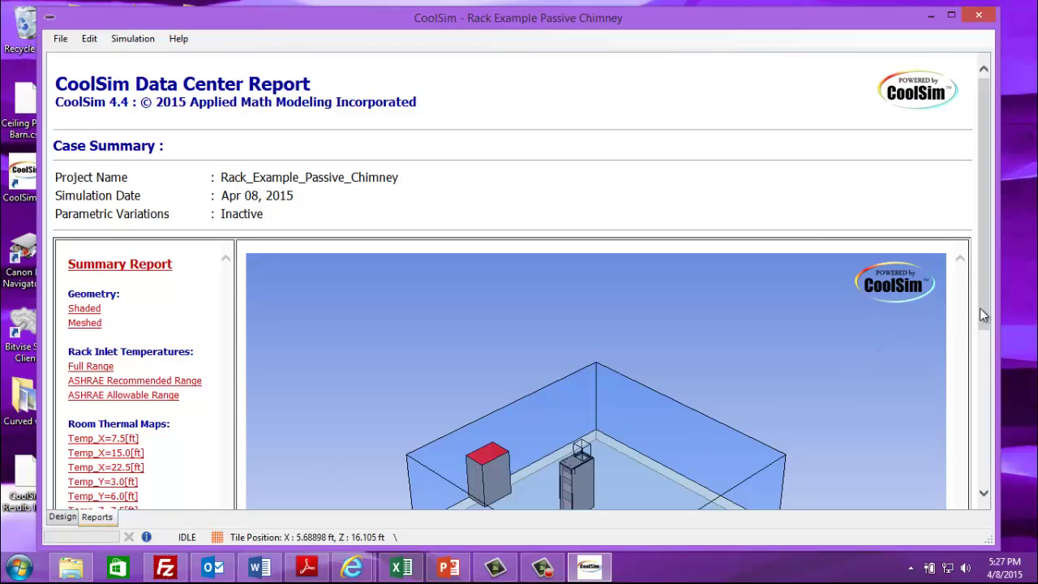
{"action": "left_click_drag", "start_coordinate": [979, 308], "coordinate": [978, 427]}
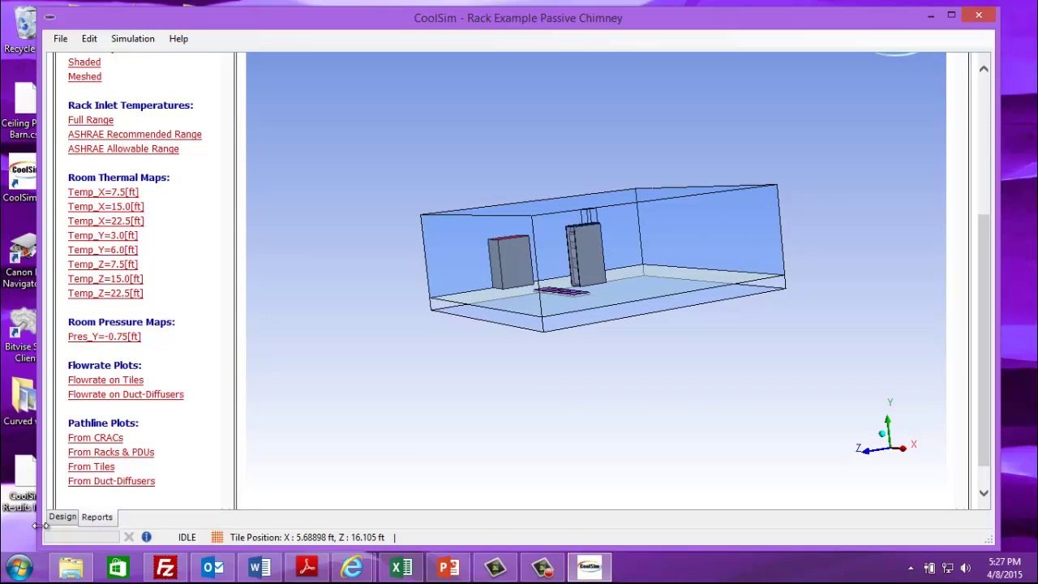
{"action": "left_click", "coordinate": [96, 453]}
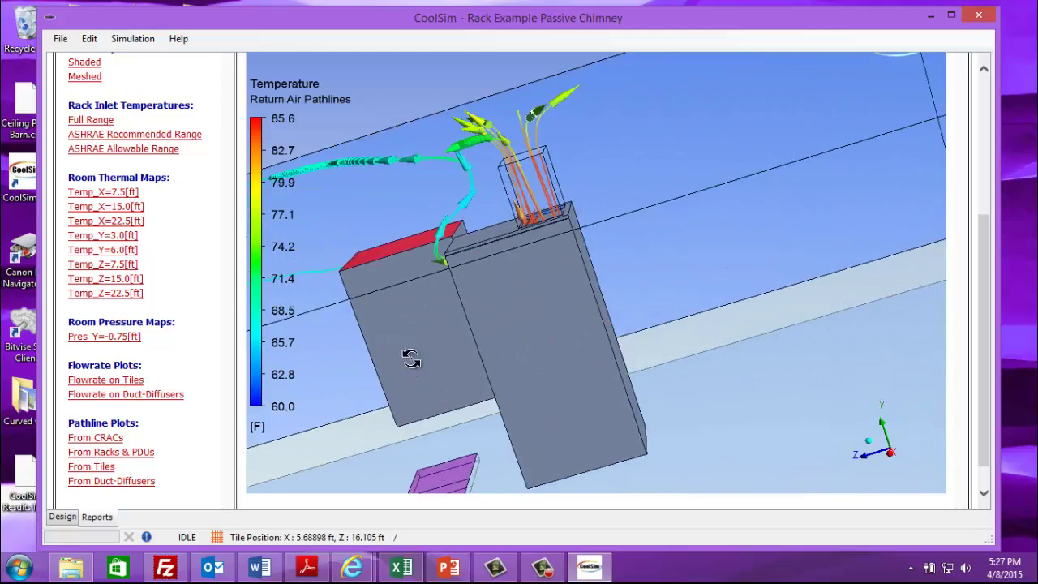
{"action": "left_click_drag", "start_coordinate": [411, 358], "coordinate": [506, 337]}
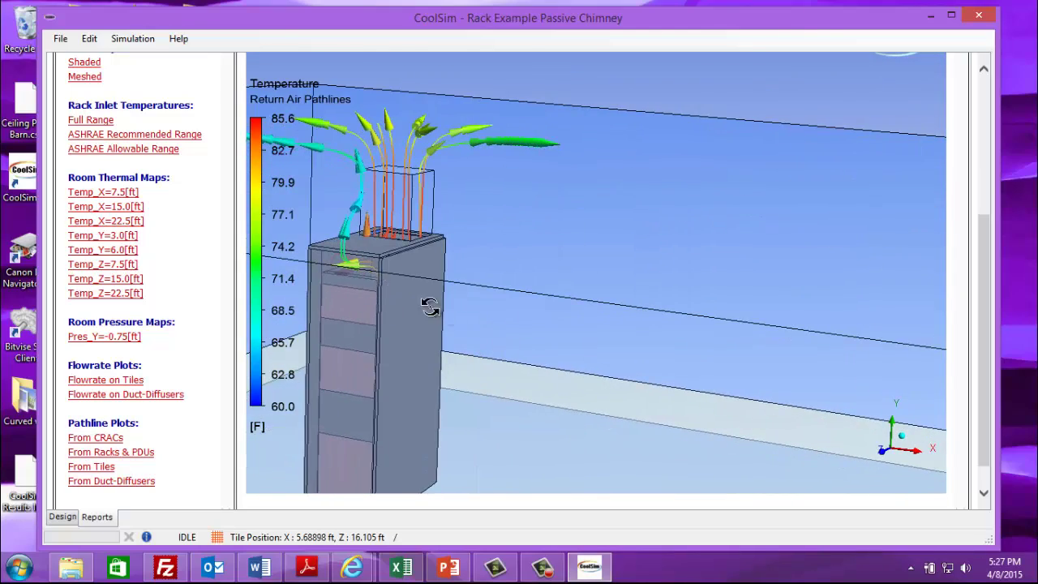
{"action": "left_click_drag", "start_coordinate": [518, 384], "coordinate": [465, 380]}
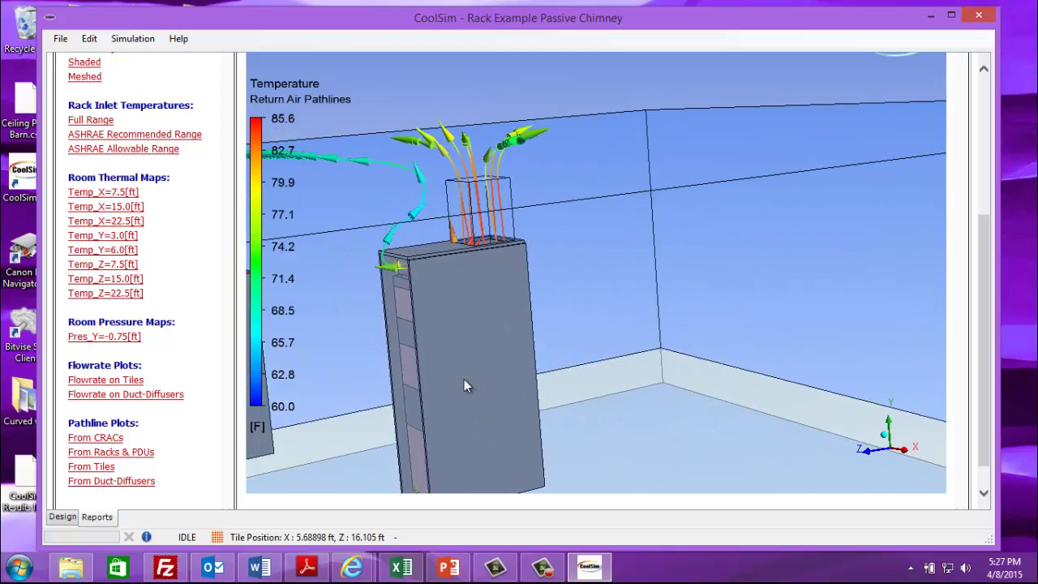
Step: Hide the Rear Room Surface and Block Surface groups in the pathline plot using the CFD-Viewer Editor
{"action": "double_click", "coordinate": [464, 379]}
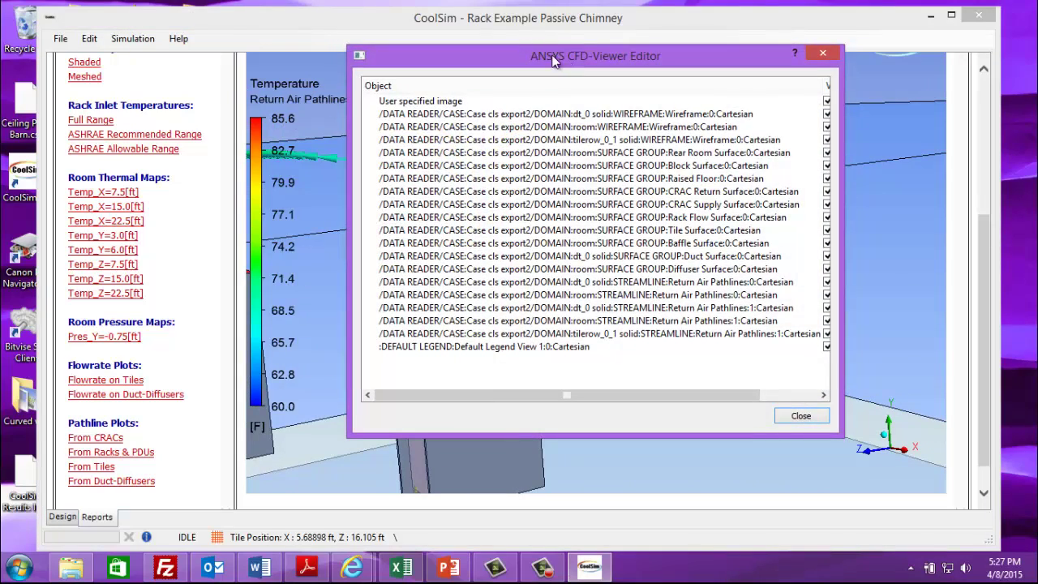
{"action": "left_click_drag", "start_coordinate": [553, 60], "coordinate": [282, 37]}
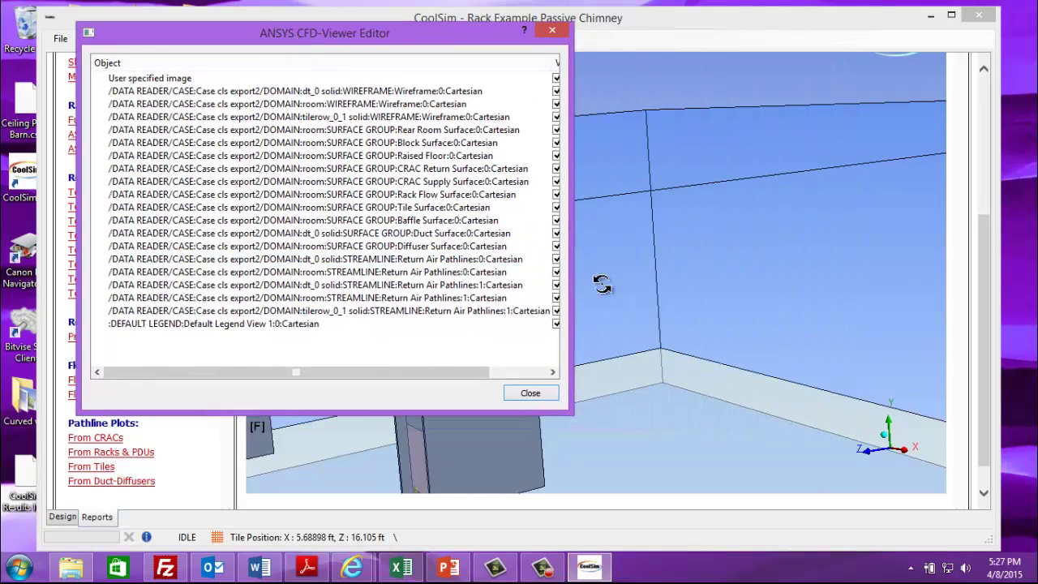
{"action": "left_click_drag", "start_coordinate": [600, 282], "coordinate": [862, 273]}
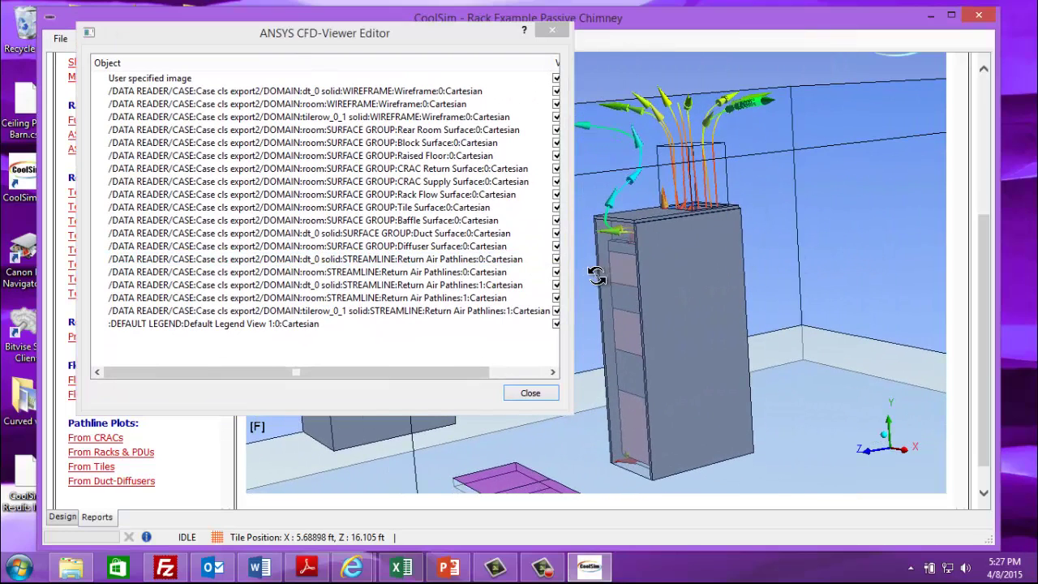
{"action": "left_click_drag", "start_coordinate": [573, 280], "coordinate": [628, 284]}
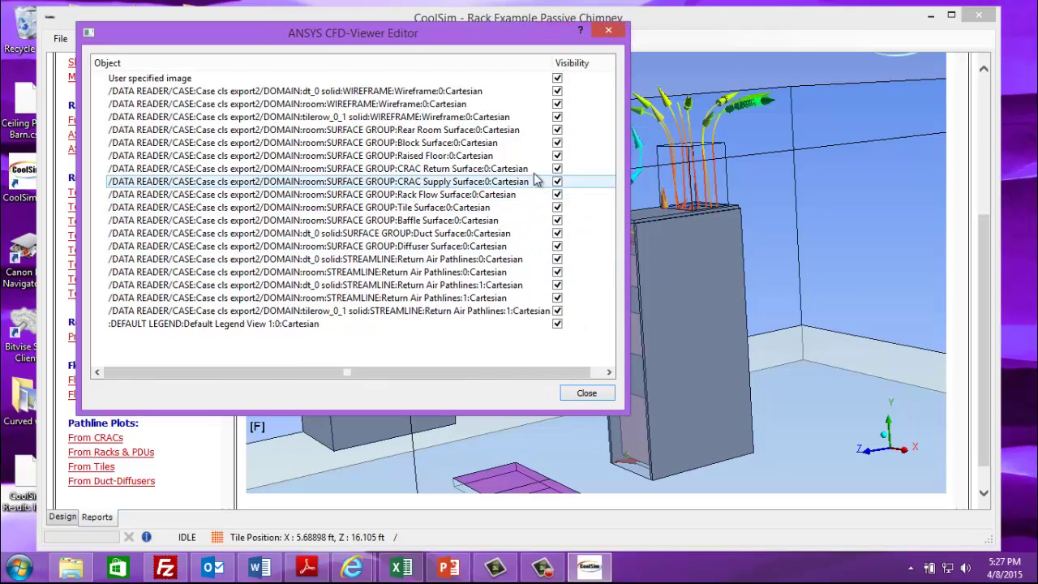
{"action": "left_click", "coordinate": [557, 130]}
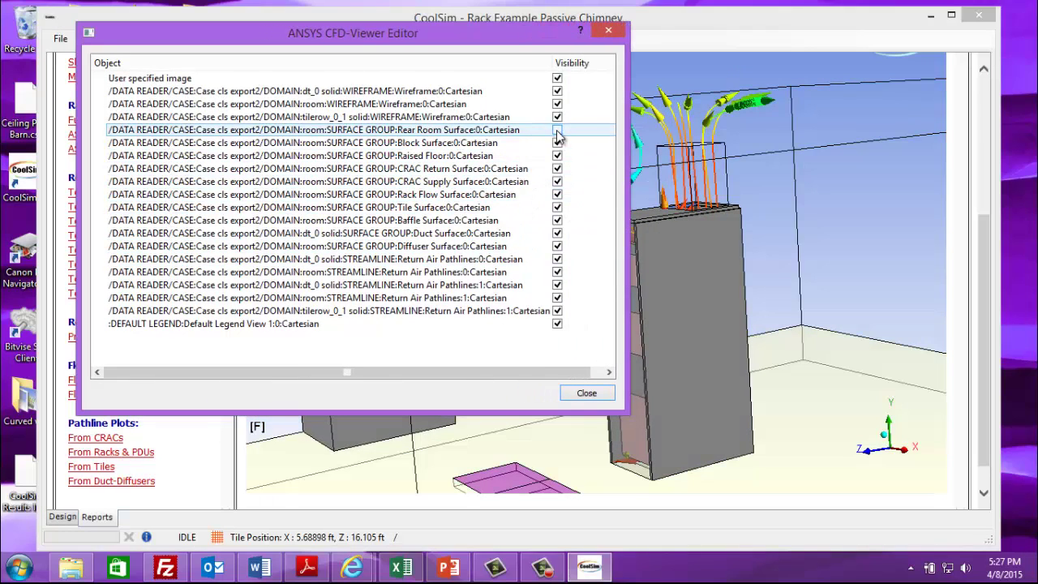
{"action": "left_click", "coordinate": [557, 142]}
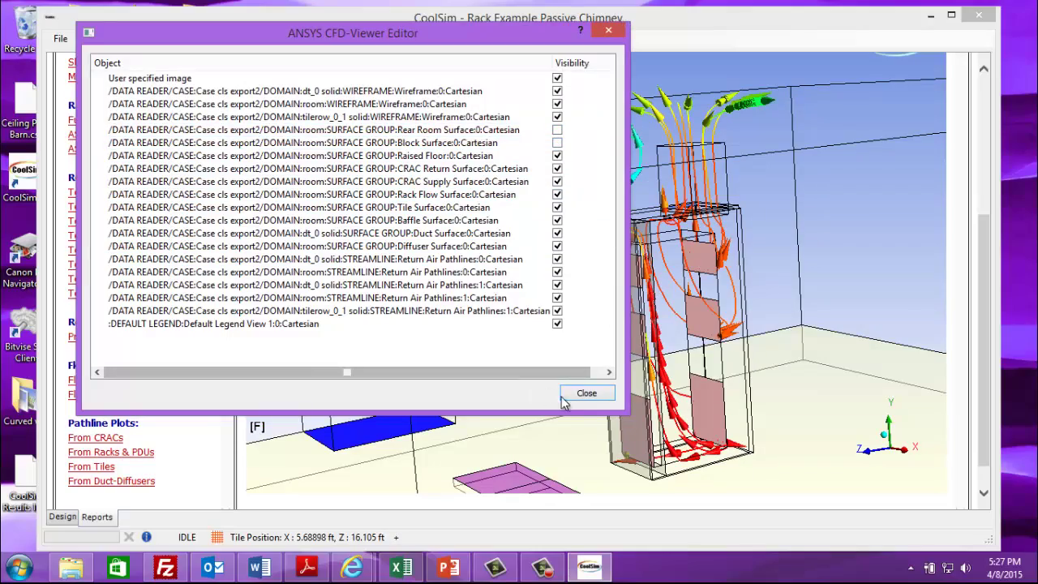
{"action": "left_click", "coordinate": [600, 393]}
Step: Examine the return air pathlines inside the rack, from the chimney down to the rack's base
{"action": "left_click_drag", "start_coordinate": [604, 390], "coordinate": [448, 229]}
{"action": "left_click_drag", "start_coordinate": [343, 243], "coordinate": [566, 403]}
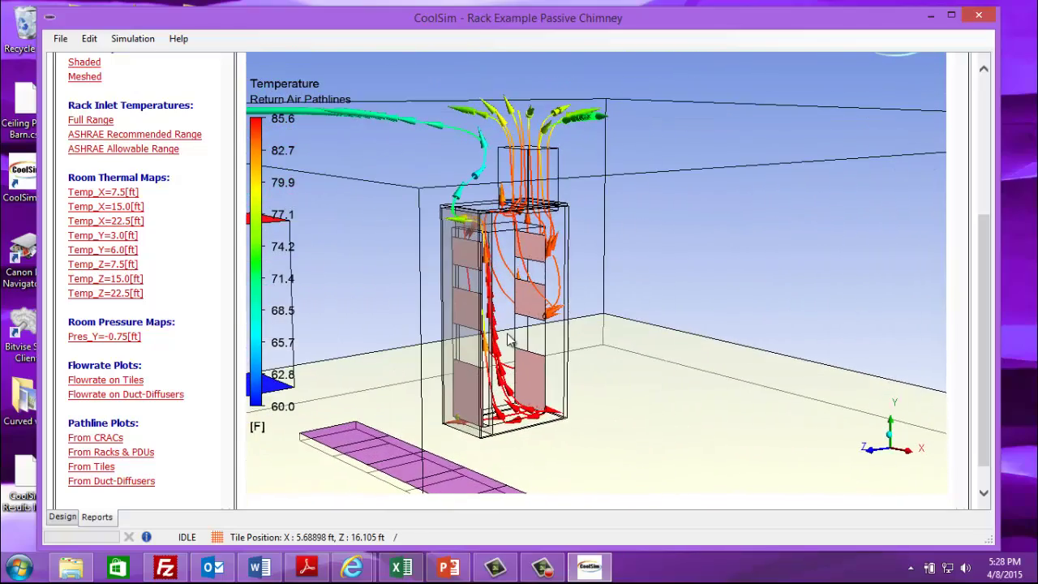
{"action": "scroll", "coordinate": [517, 432], "scroll_direction": "up", "scroll_amount": 5}
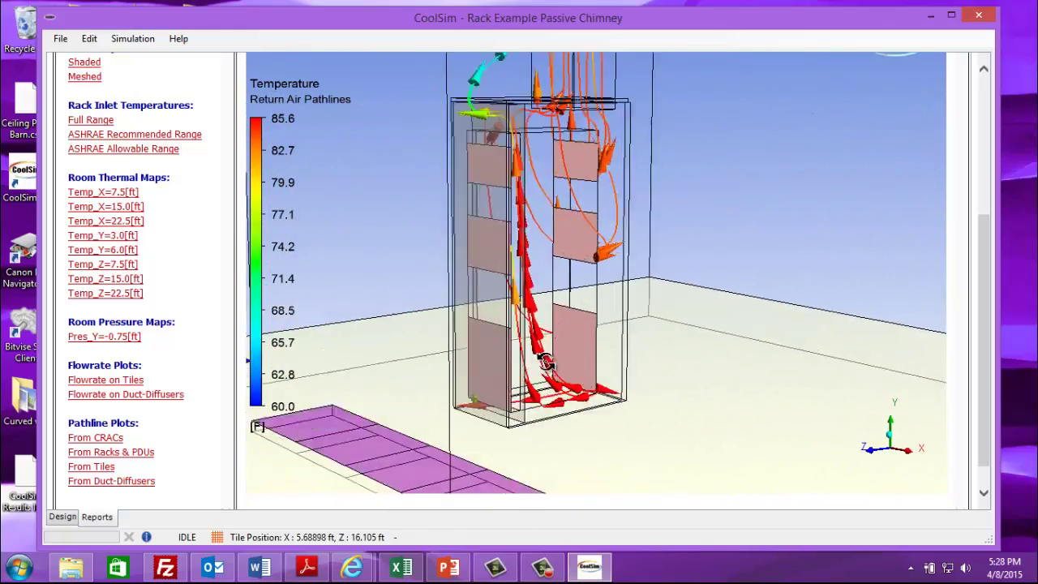
{"action": "scroll", "coordinate": [502, 421], "scroll_direction": "up", "scroll_amount": 3}
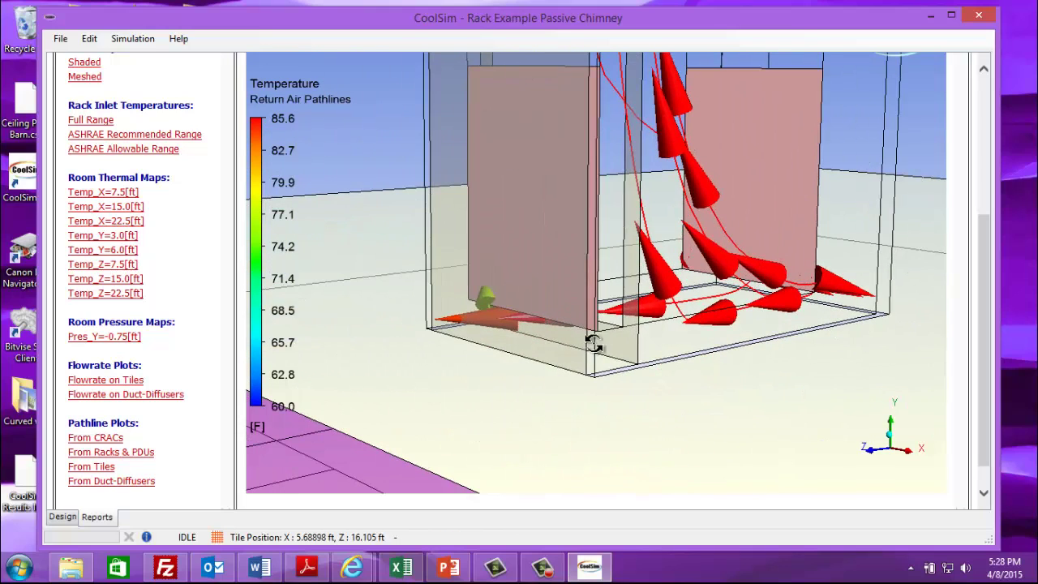
{"action": "scroll", "coordinate": [543, 377], "scroll_direction": "down", "scroll_amount": 5}
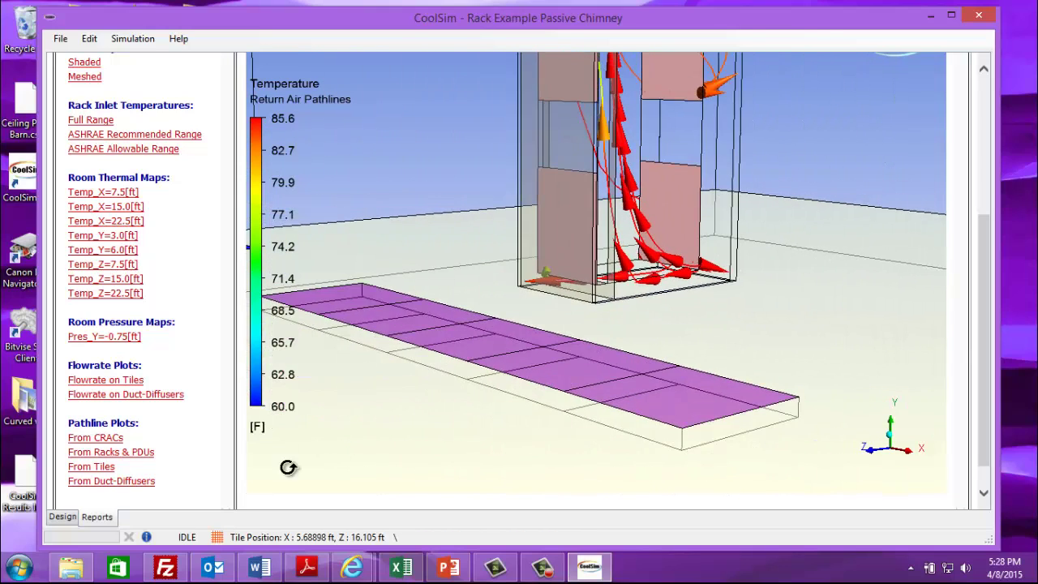
Step: Return to the design model in Top view and group all of the rack assembly's components, including duct, blocks, rack row and baffles
{"action": "left_click", "coordinate": [63, 516]}
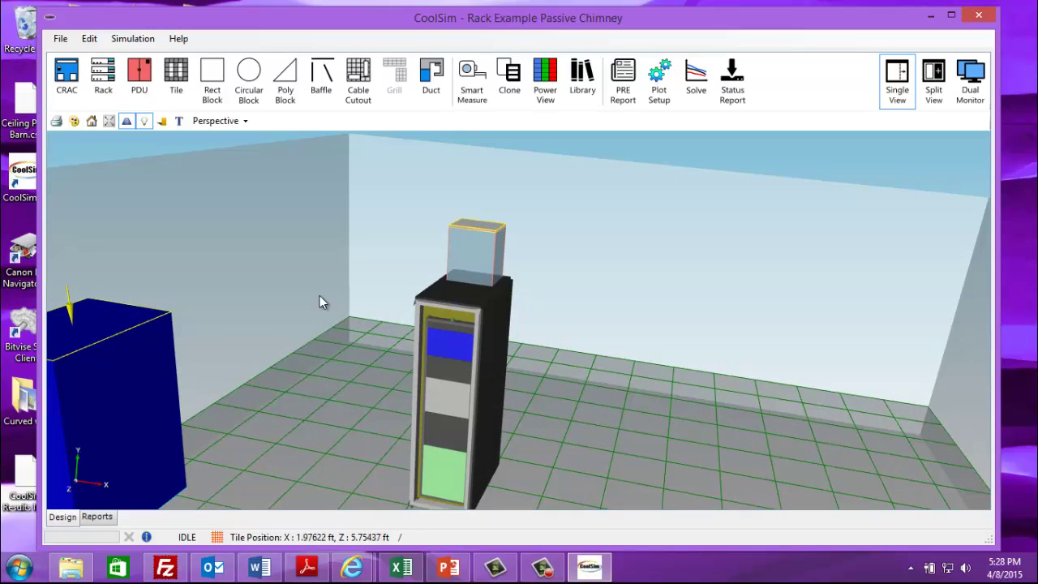
{"action": "left_click", "coordinate": [220, 121]}
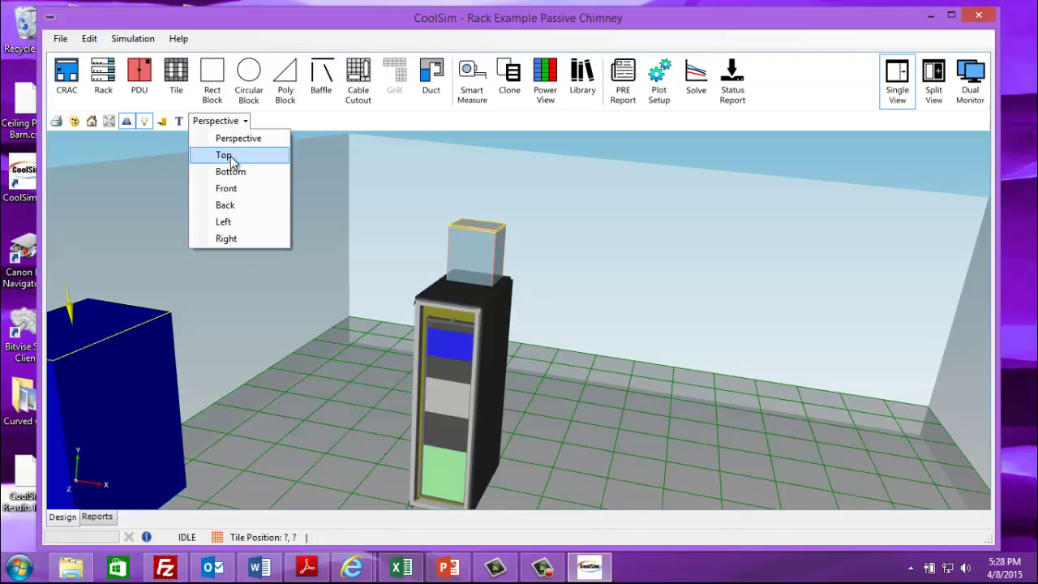
{"action": "left_click", "coordinate": [235, 157]}
{"action": "scroll", "coordinate": [327, 245], "scroll_direction": "up", "scroll_amount": 1}
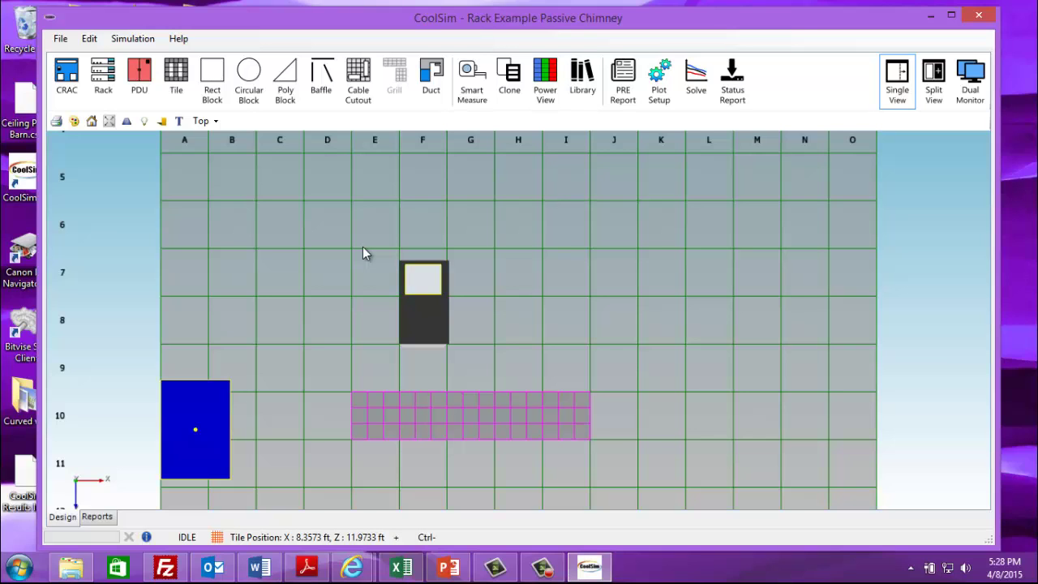
{"action": "left_click_drag", "start_coordinate": [362, 246], "coordinate": [494, 377]}
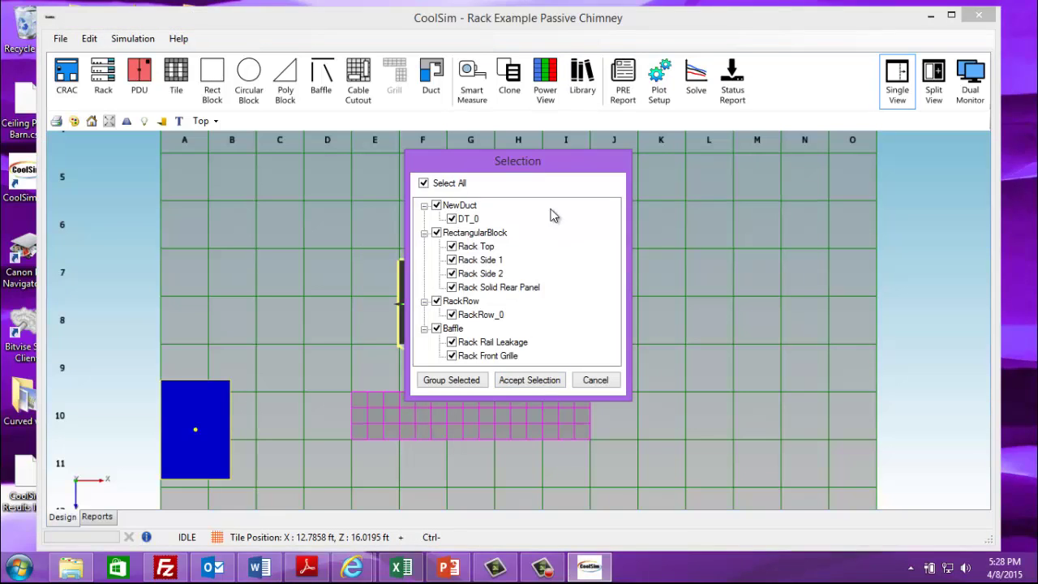
{"action": "left_click_drag", "start_coordinate": [540, 165], "coordinate": [647, 153]}
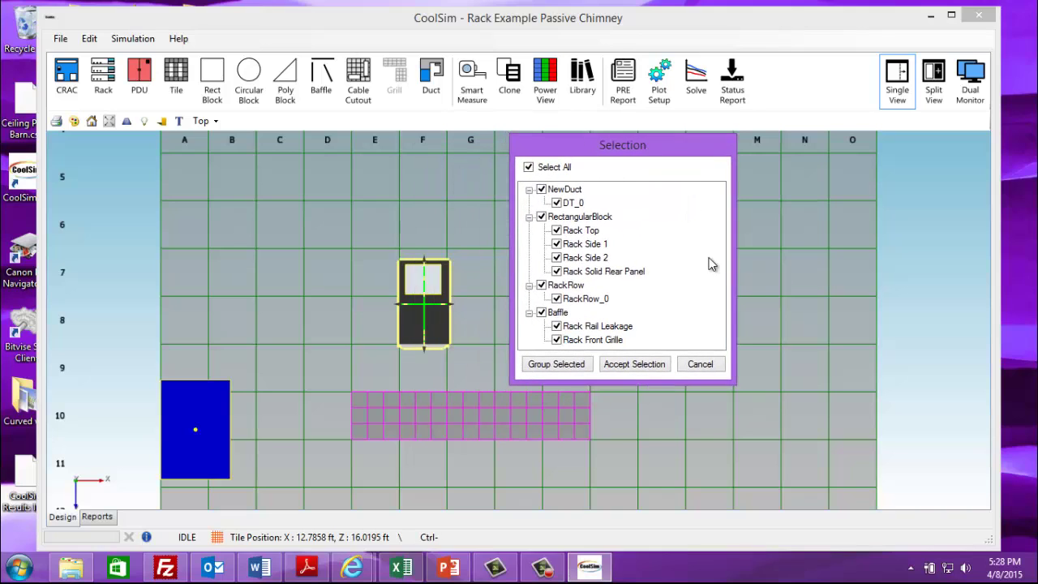
{"action": "left_click_drag", "start_coordinate": [629, 384], "coordinate": [627, 408]}
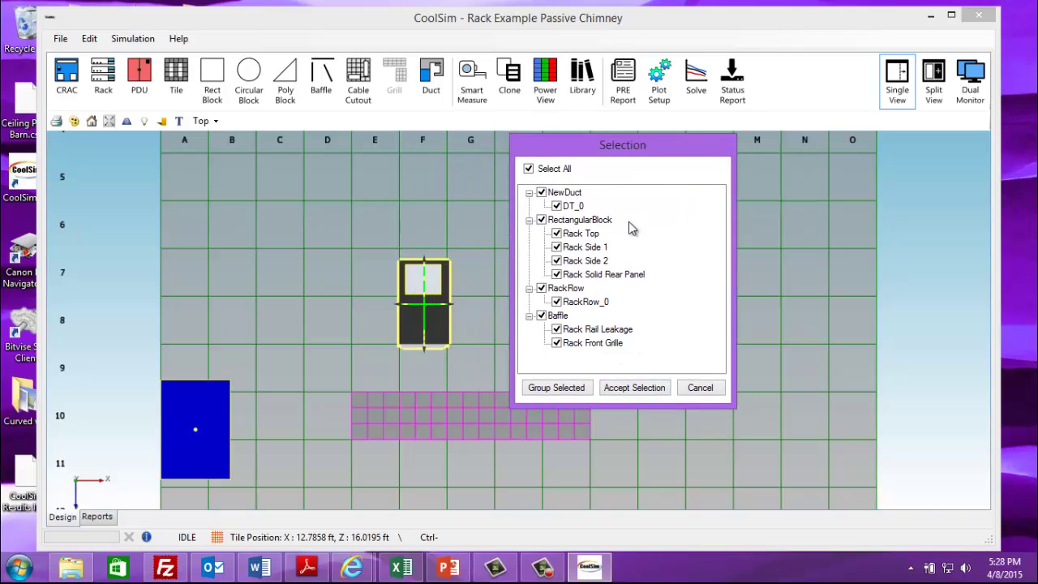
{"action": "left_click", "coordinate": [539, 388]}
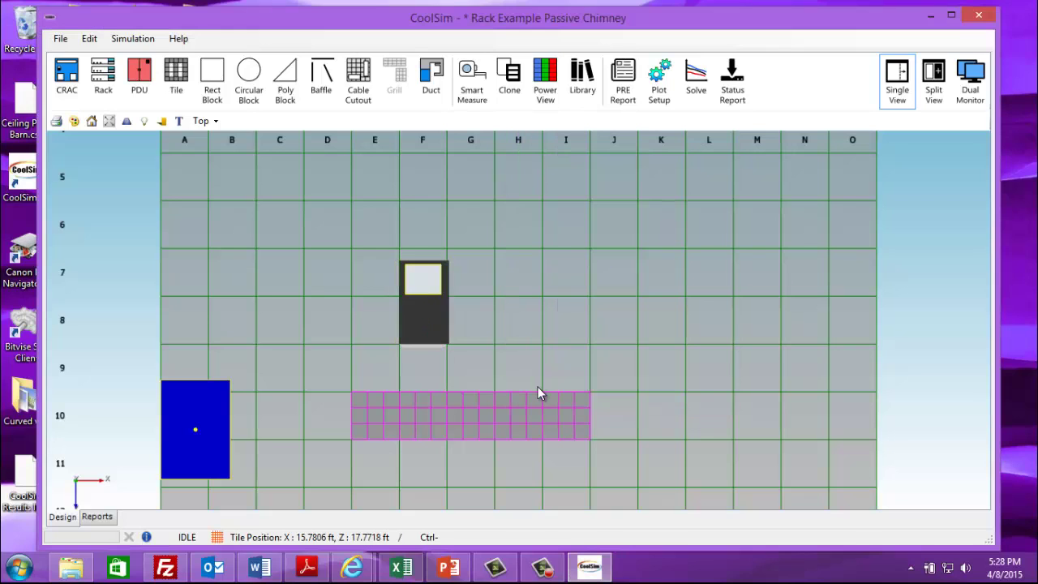
Step: Export the grouped rack to the Desktop as a CoolSim object file named Rack Assembly
{"action": "right_click", "coordinate": [424, 321]}
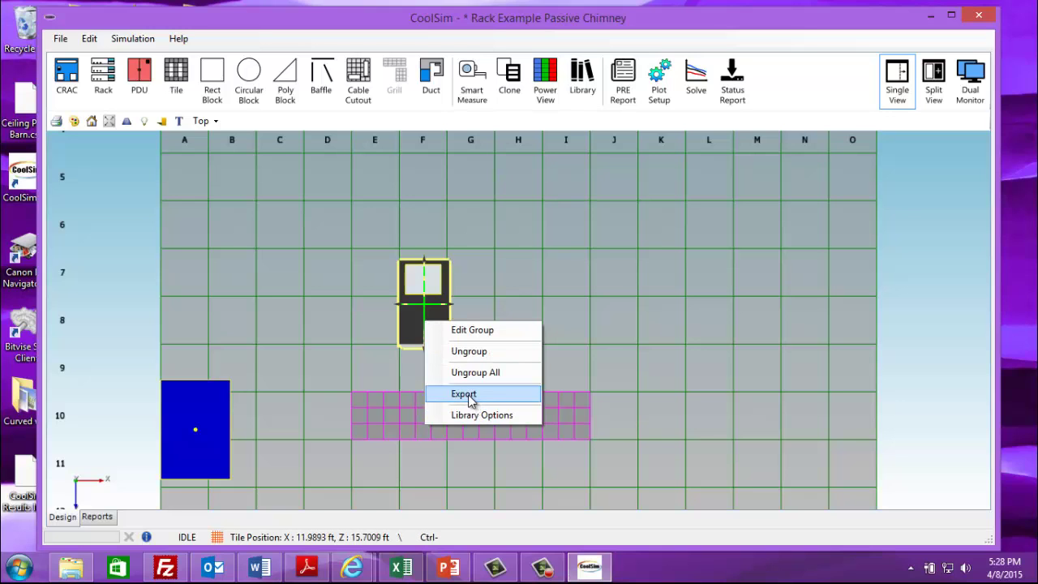
{"action": "left_click", "coordinate": [469, 395]}
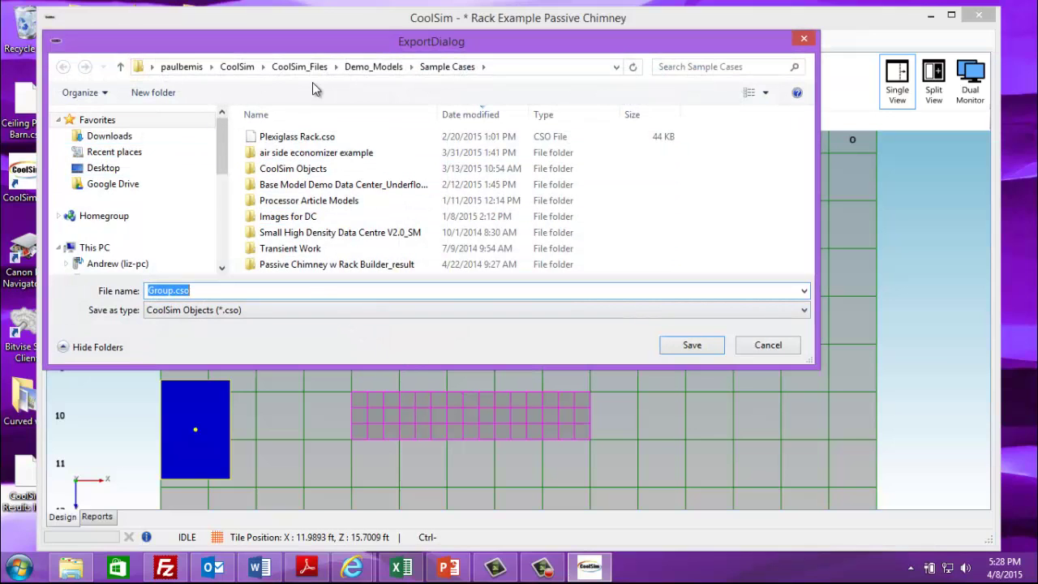
{"action": "left_click_drag", "start_coordinate": [333, 50], "coordinate": [406, 51]}
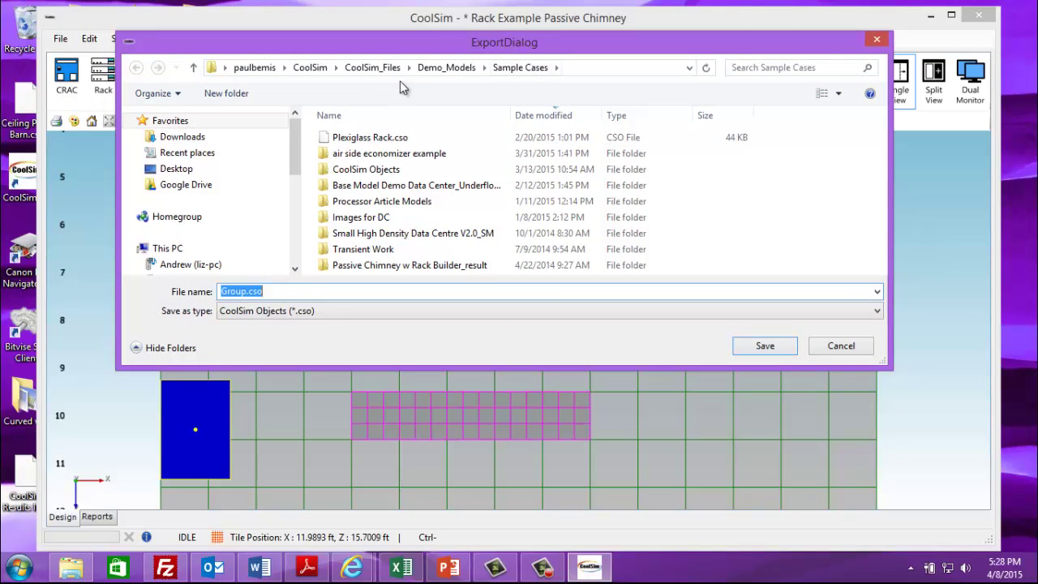
{"action": "left_click", "coordinate": [194, 168]}
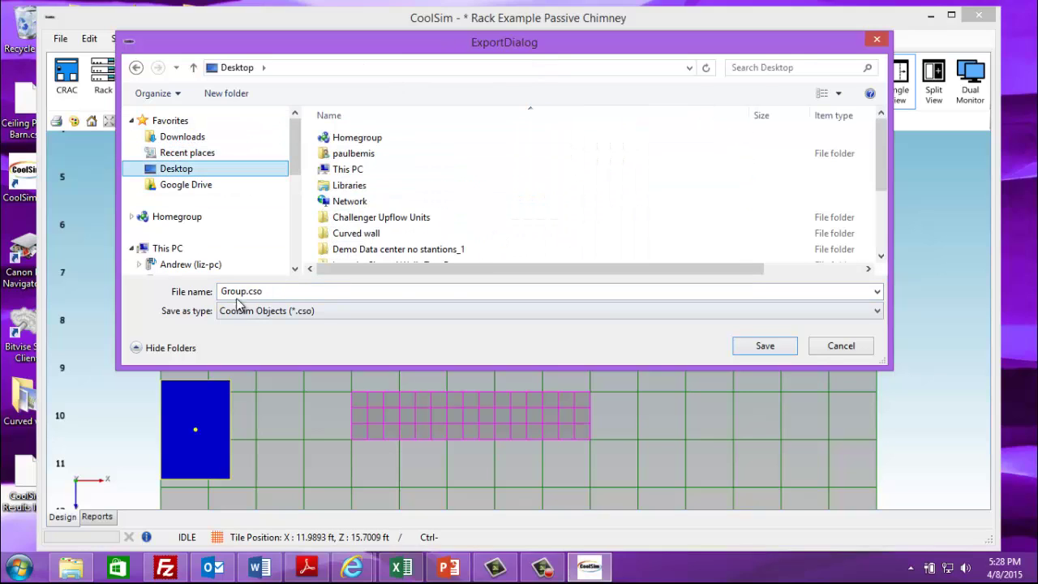
{"action": "left_click", "coordinate": [277, 296]}
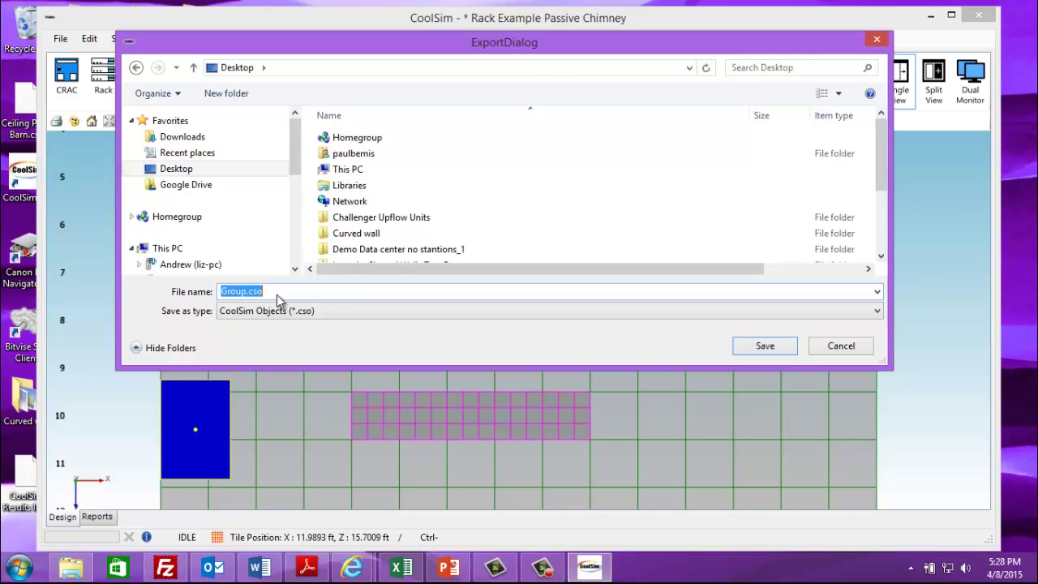
{"action": "type", "text": "Rack Assembly"}
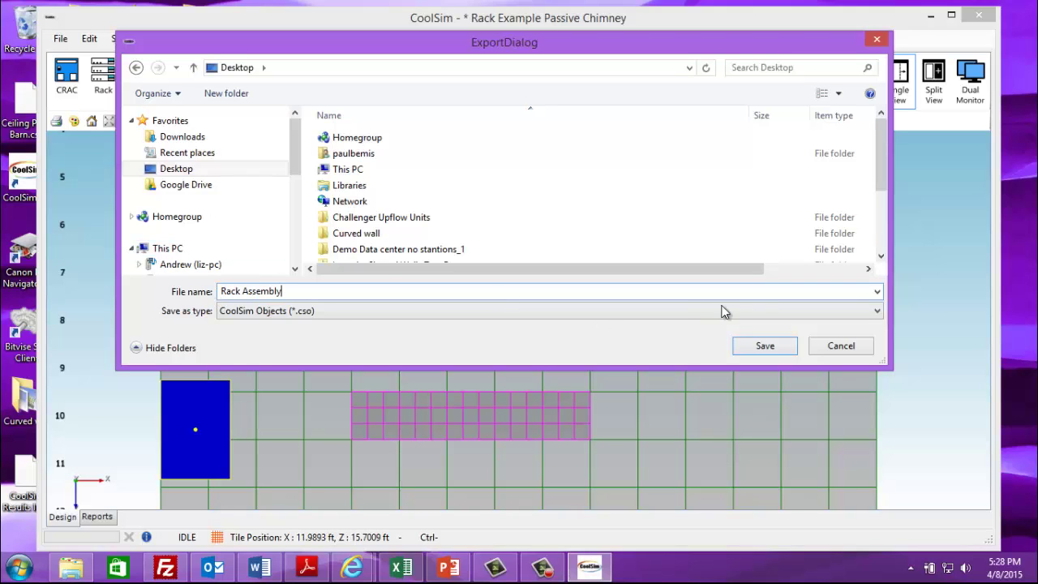
{"action": "left_click", "coordinate": [766, 346]}
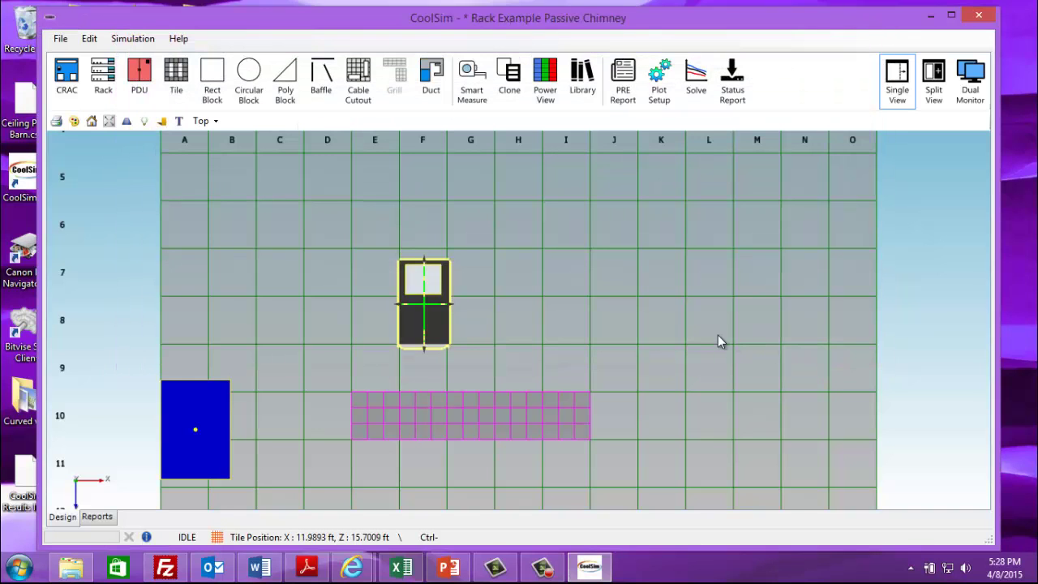
Step: Show the Windows desktop and move the Active Chimney rack.cso file to an empty area away from the other icons
{"action": "right_click", "coordinate": [703, 576]}
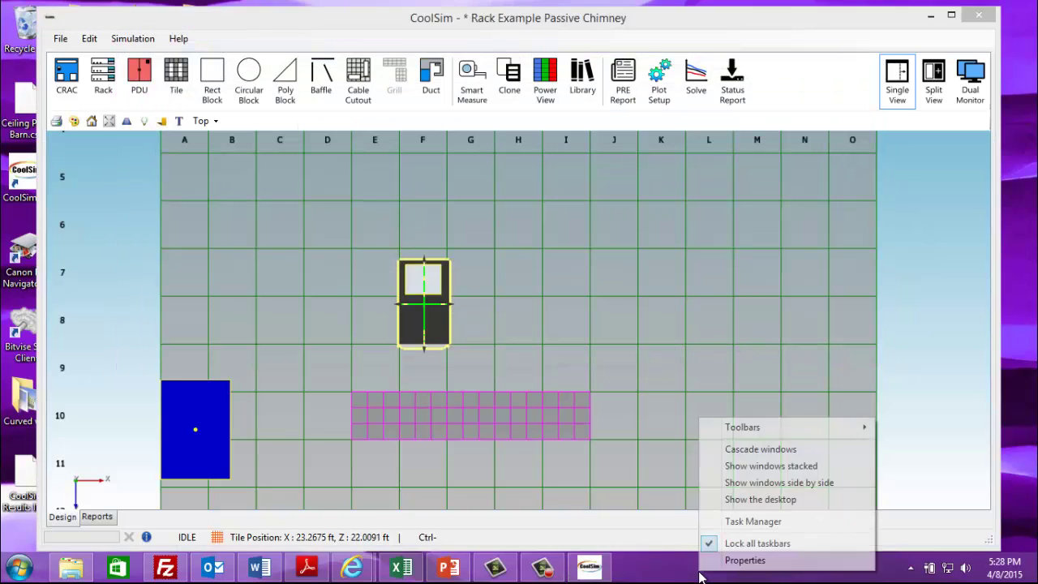
{"action": "left_click", "coordinate": [748, 500]}
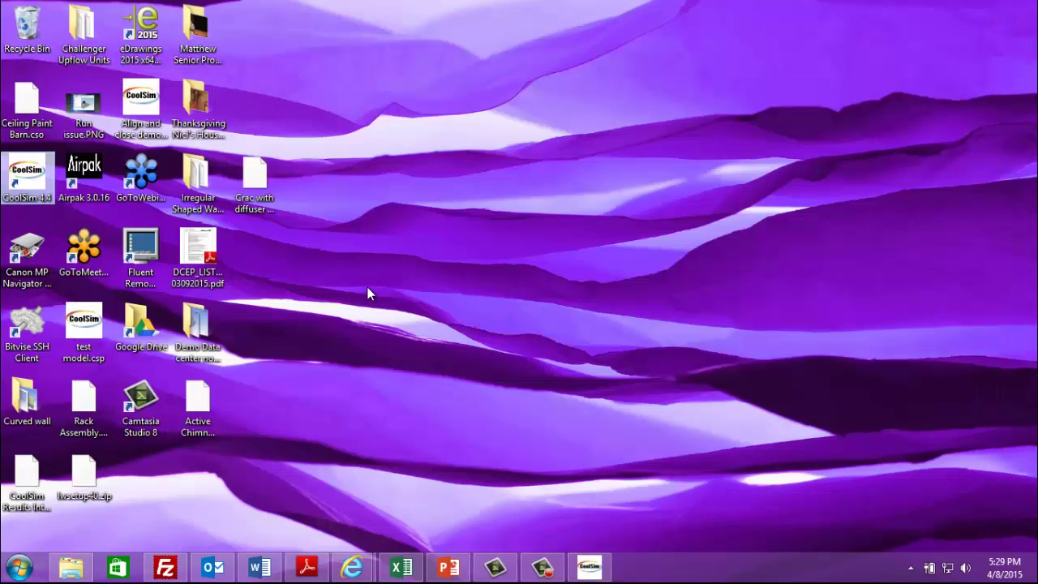
{"action": "left_click_drag", "start_coordinate": [209, 401], "coordinate": [444, 296]}
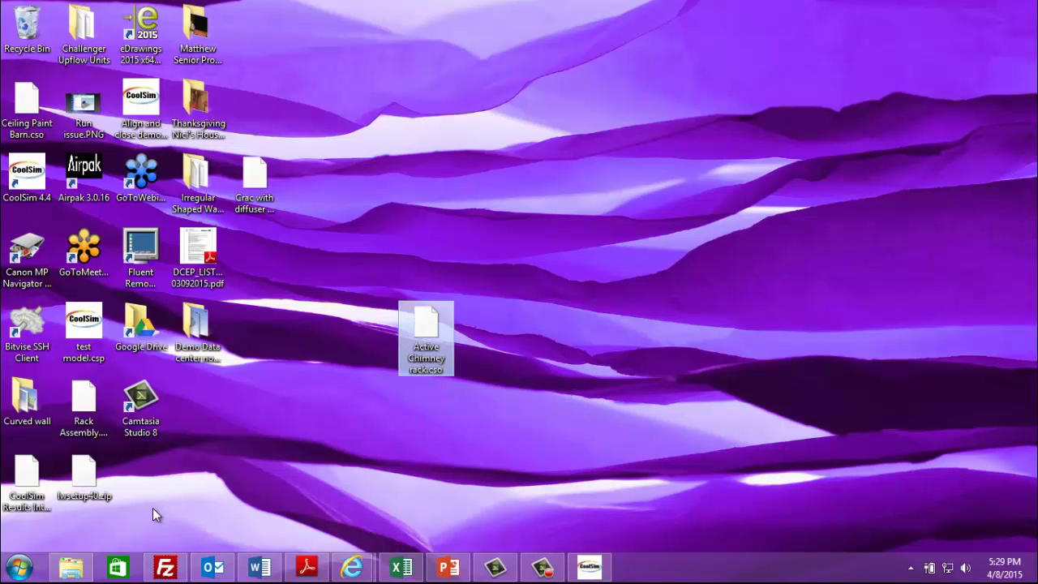
Step: Move the Rack Assembly.cso file beneath the Active Chimney rack file on the desktop and launch CoolSim 4.4
{"action": "left_click_drag", "start_coordinate": [83, 404], "coordinate": [430, 457]}
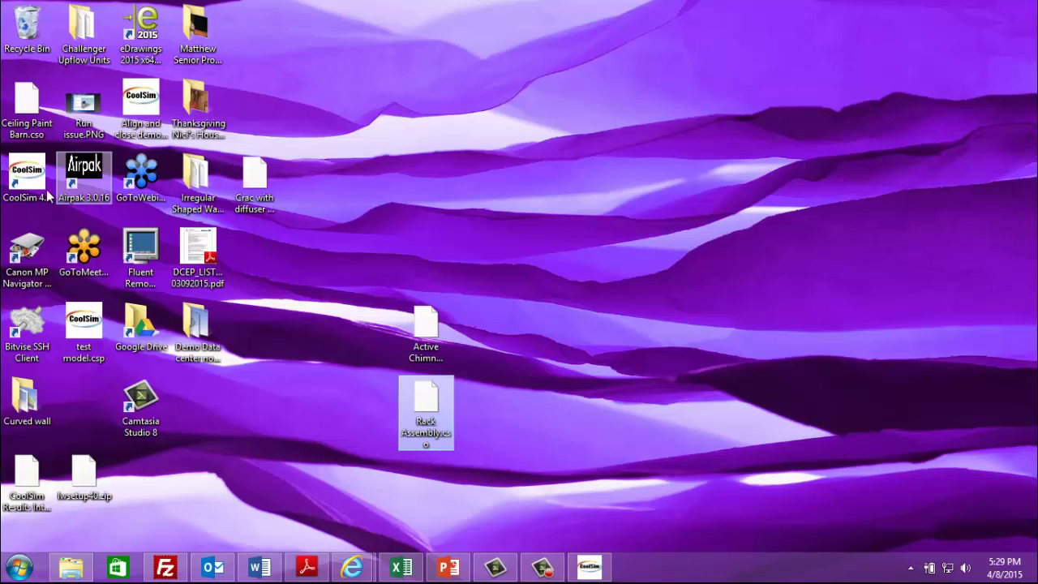
{"action": "left_click", "coordinate": [27, 175]}
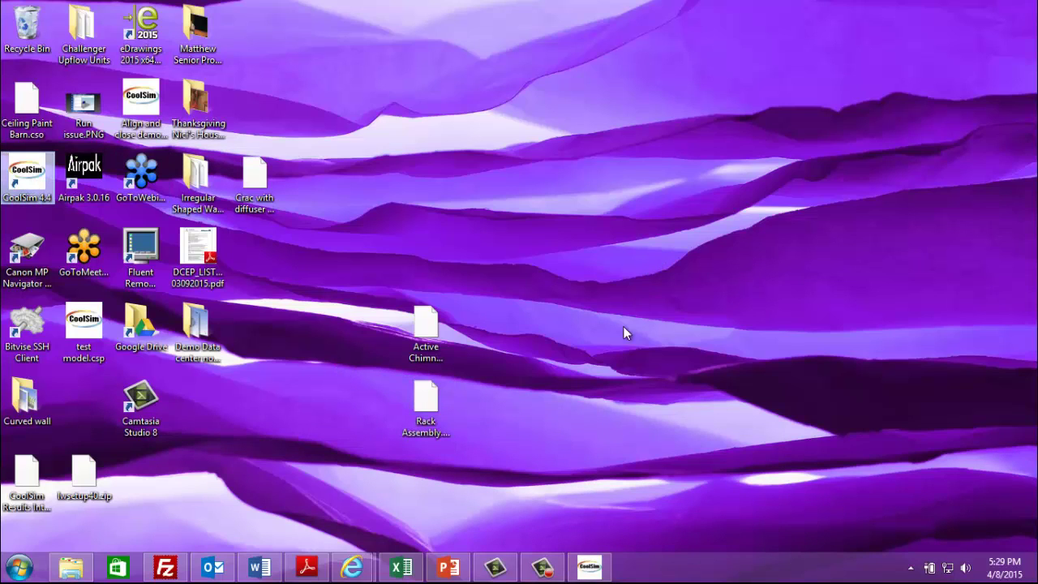
Step: Check the file size of Rack Assembly.cso in its file properties, leaving the properties unchanged
{"action": "right_click", "coordinate": [420, 407]}
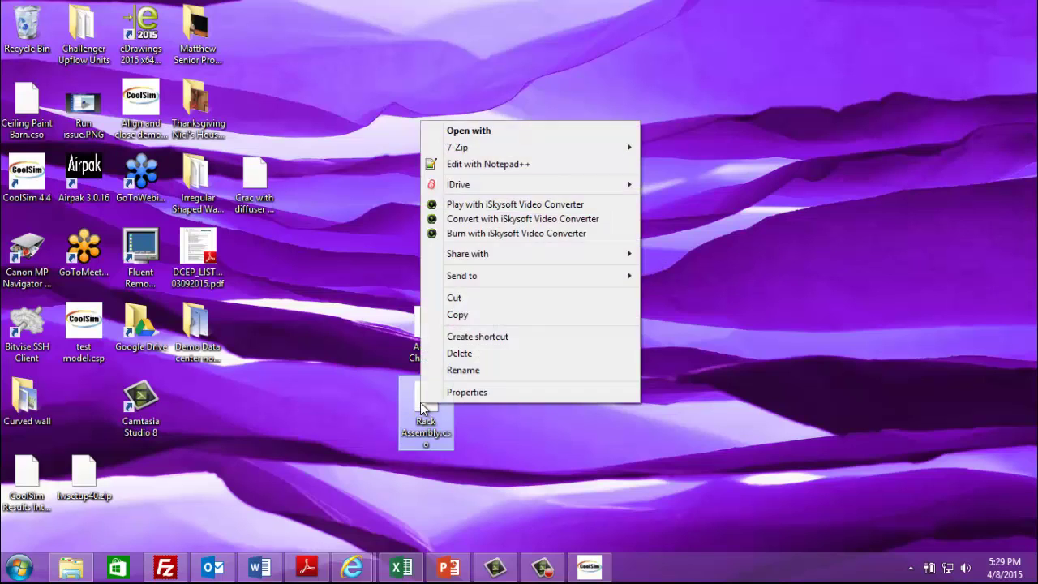
{"action": "left_click", "coordinate": [466, 392]}
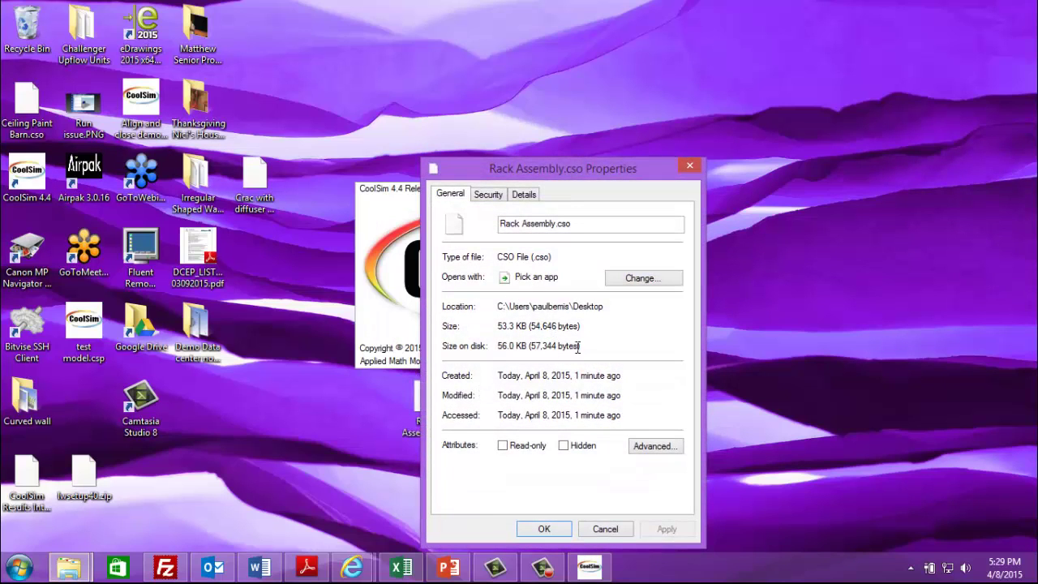
{"action": "left_click", "coordinate": [606, 530]}
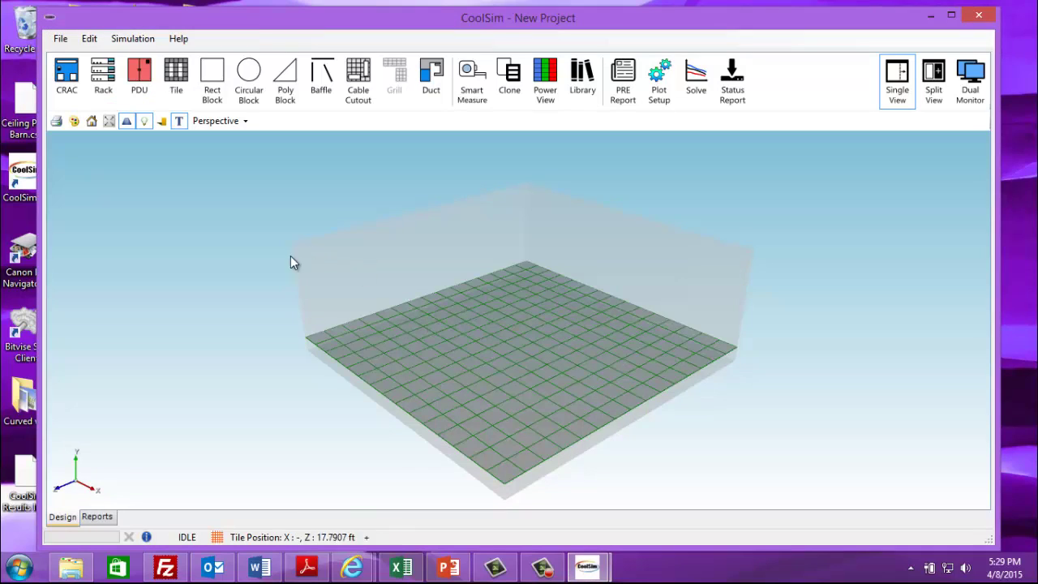
Step: Import the Rack Assembly.cso object from the Desktop into the new CoolSim project
{"action": "middle_click_drag", "start_coordinate": [311, 344], "coordinate": [322, 224]}
{"action": "left_click", "coordinate": [60, 38]}
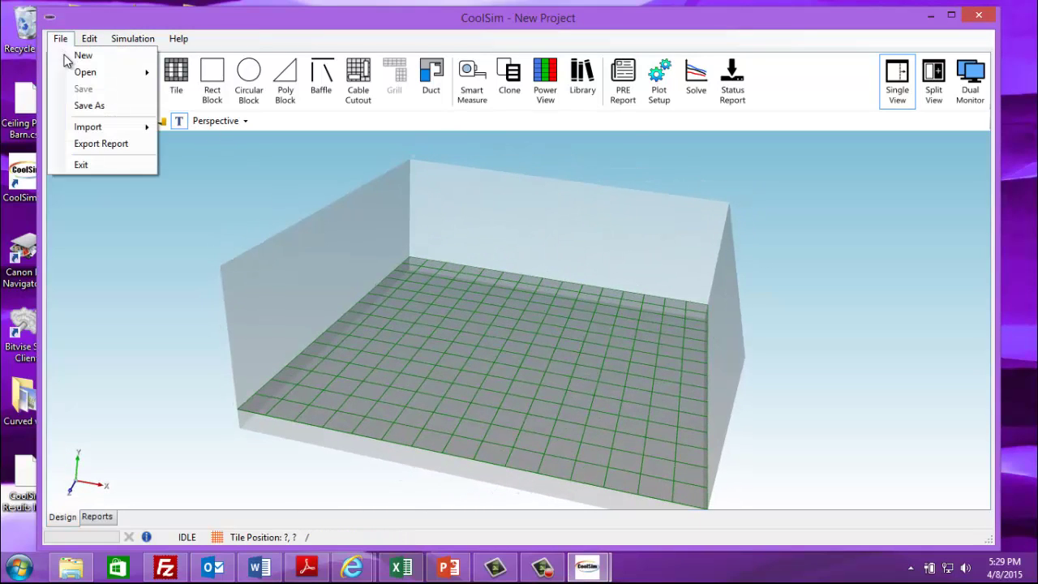
{"action": "mouse_move", "coordinate": [93, 131]}
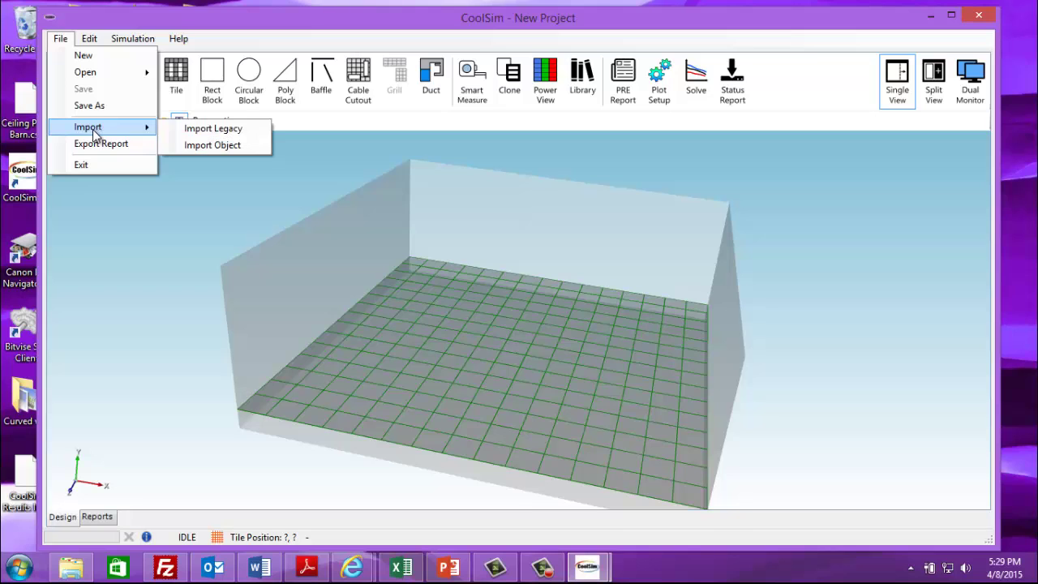
{"action": "left_click", "coordinate": [201, 144]}
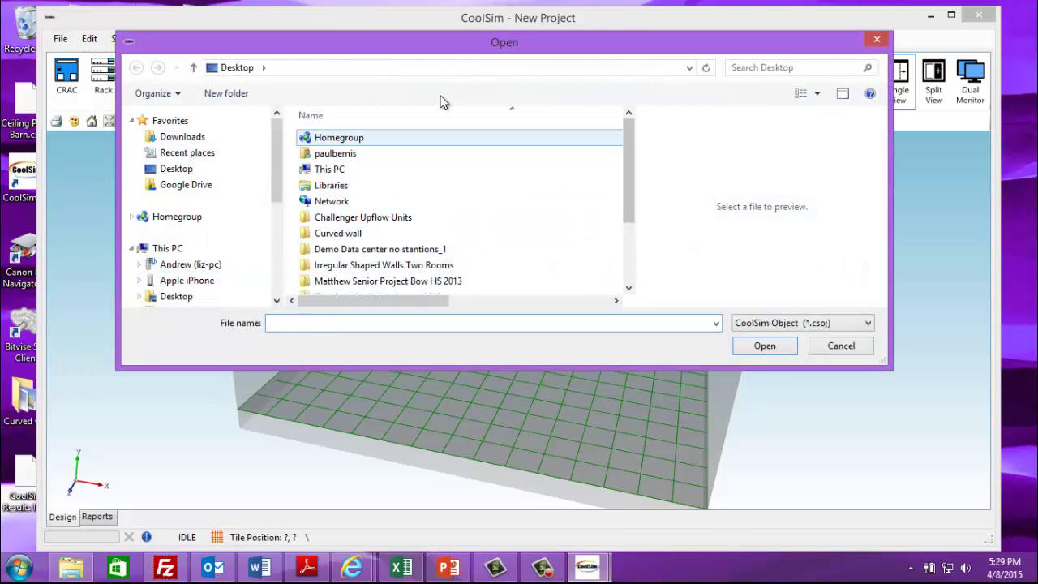
{"action": "left_click_drag", "start_coordinate": [627, 192], "coordinate": [630, 285]}
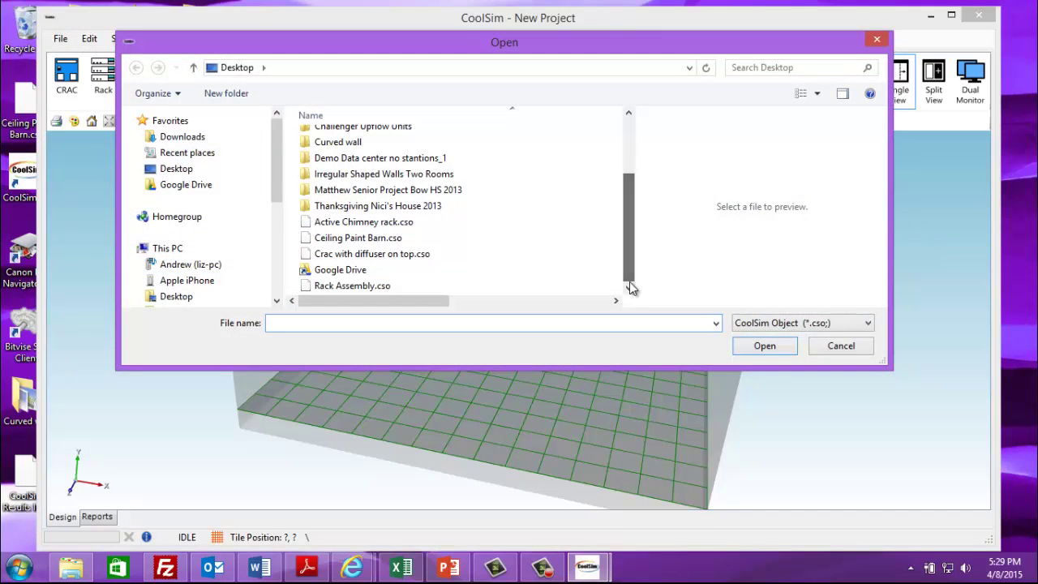
{"action": "left_click", "coordinate": [389, 288]}
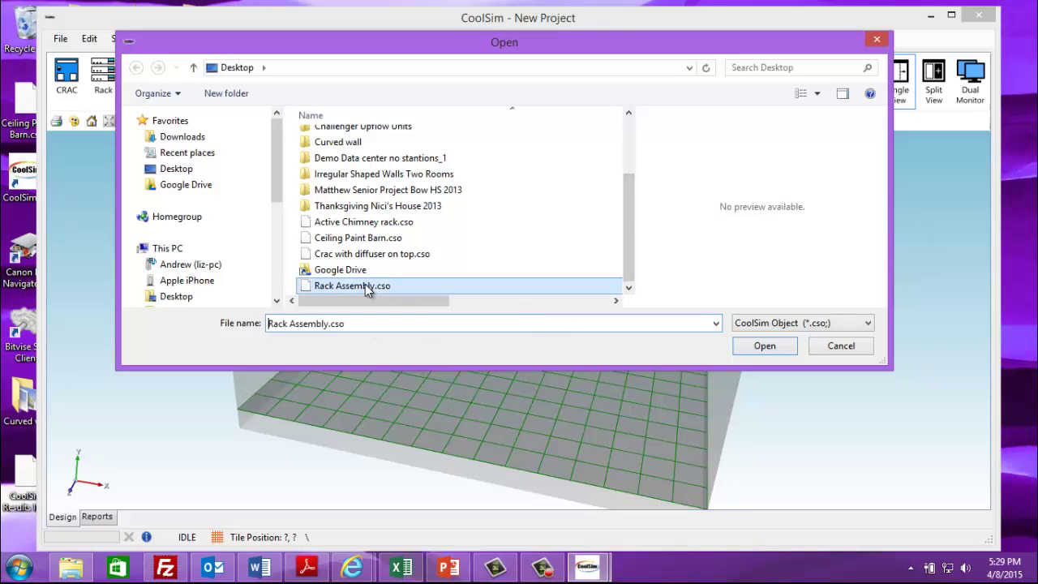
{"action": "left_click", "coordinate": [765, 345]}
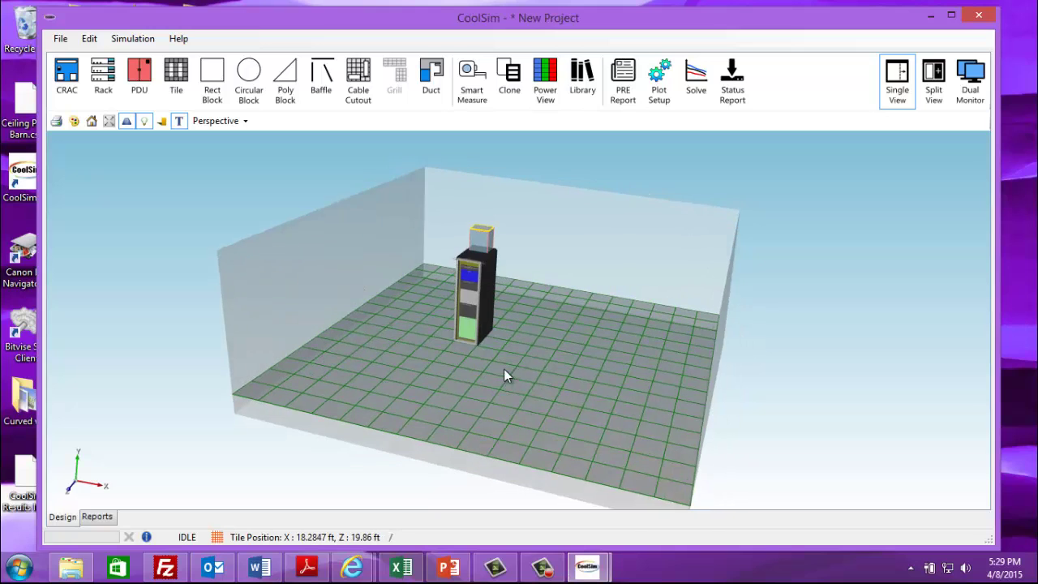
Step: Hide the text labels in the 3D view and inspect the imported rack up close
{"action": "scroll", "coordinate": [510, 361], "scroll_direction": "up", "scroll_amount": 5}
{"action": "scroll", "coordinate": [510, 360], "scroll_direction": "up", "scroll_amount": 2}
{"action": "middle_click_drag", "start_coordinate": [515, 402], "coordinate": [546, 501]}
{"action": "scroll", "coordinate": [551, 406], "scroll_direction": "up", "scroll_amount": 2}
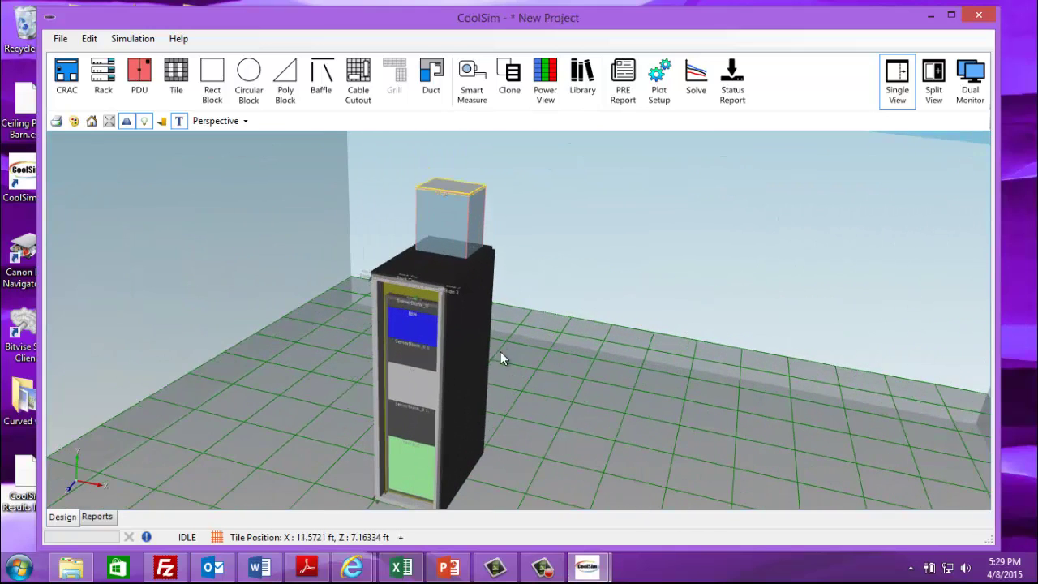
{"action": "left_click", "coordinate": [181, 124]}
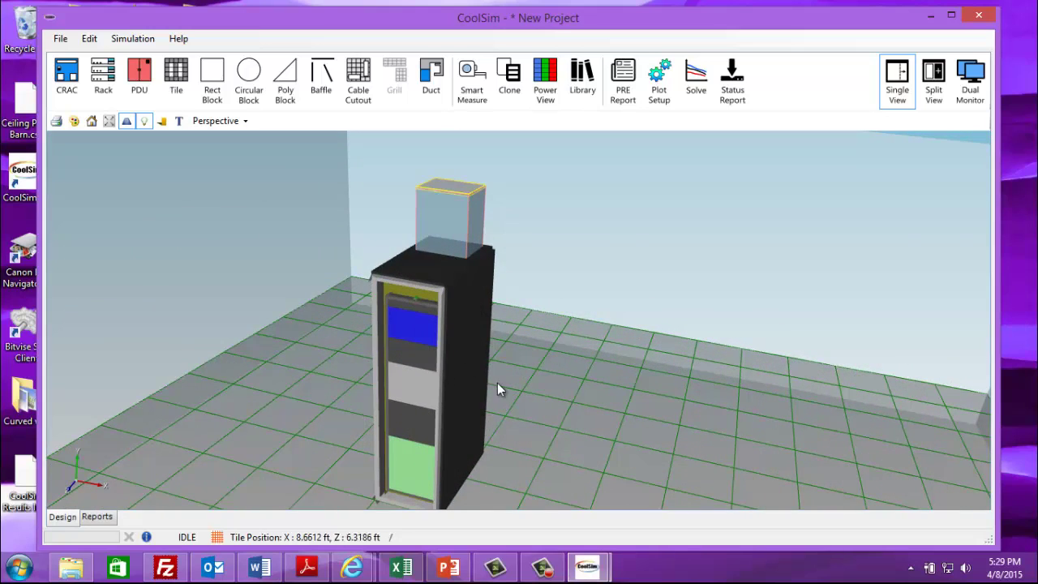
{"action": "middle_click_drag", "start_coordinate": [529, 380], "coordinate": [458, 313]}
{"action": "scroll", "coordinate": [523, 363], "scroll_direction": "up", "scroll_amount": 1}
{"action": "scroll", "coordinate": [523, 362], "scroll_direction": "down", "scroll_amount": 1}
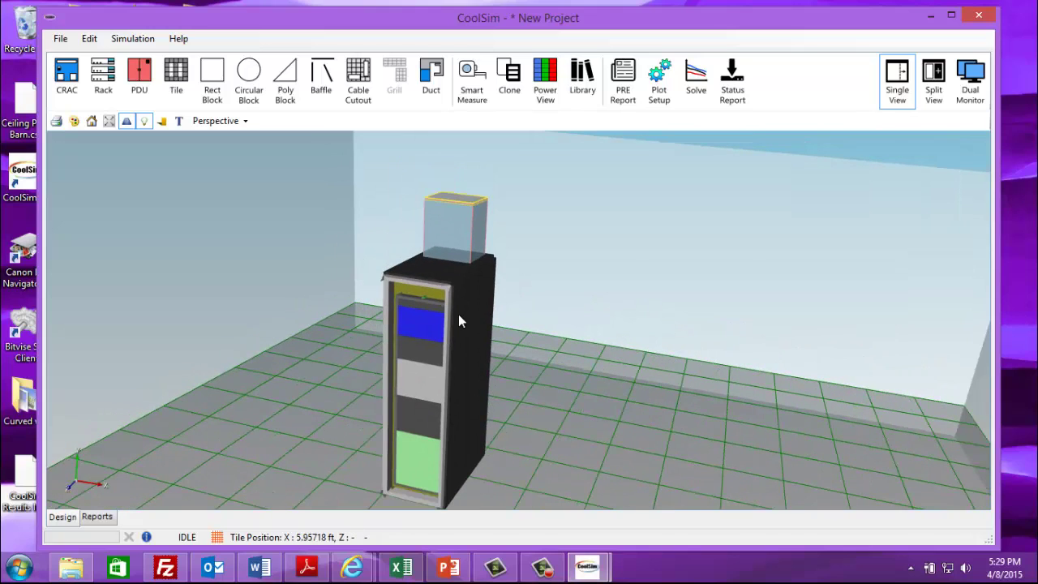
Step: Open the library options of the imported rack group and choose User_Library with the GROUP catalog
{"action": "left_click", "coordinate": [458, 317]}
{"action": "right_click", "coordinate": [458, 312]}
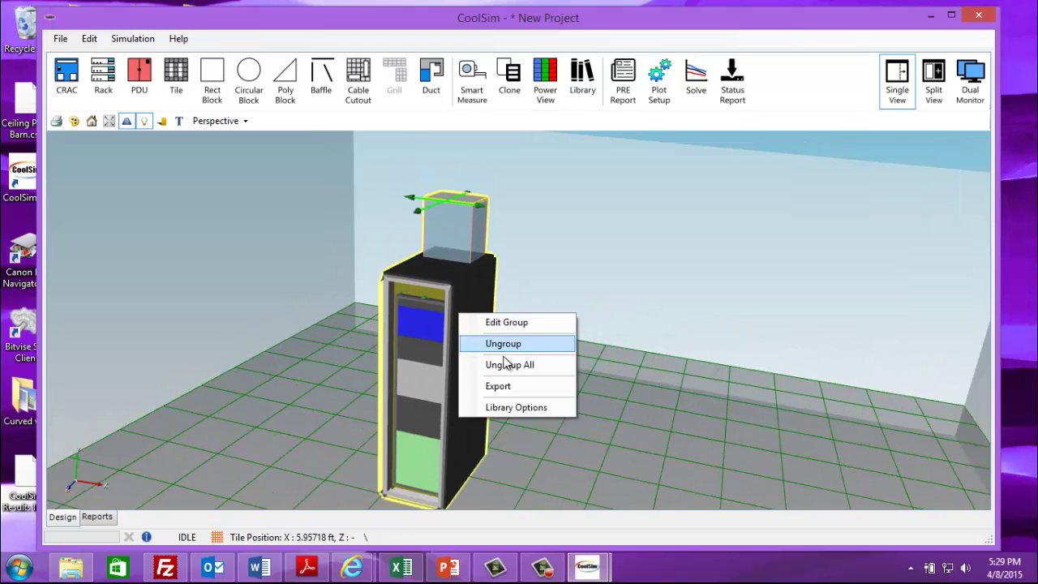
{"action": "left_click", "coordinate": [519, 408]}
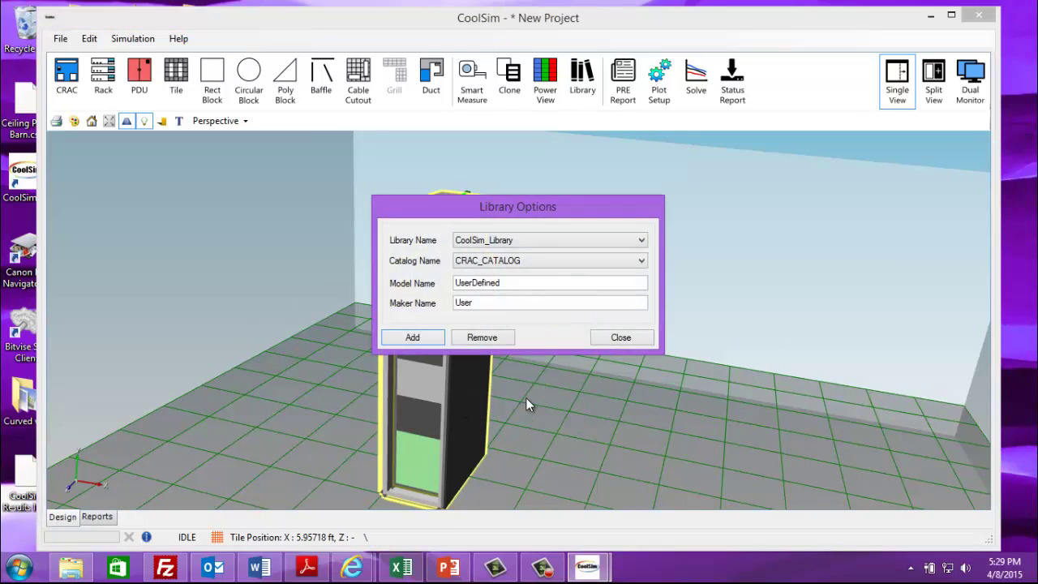
{"action": "left_click", "coordinate": [545, 240]}
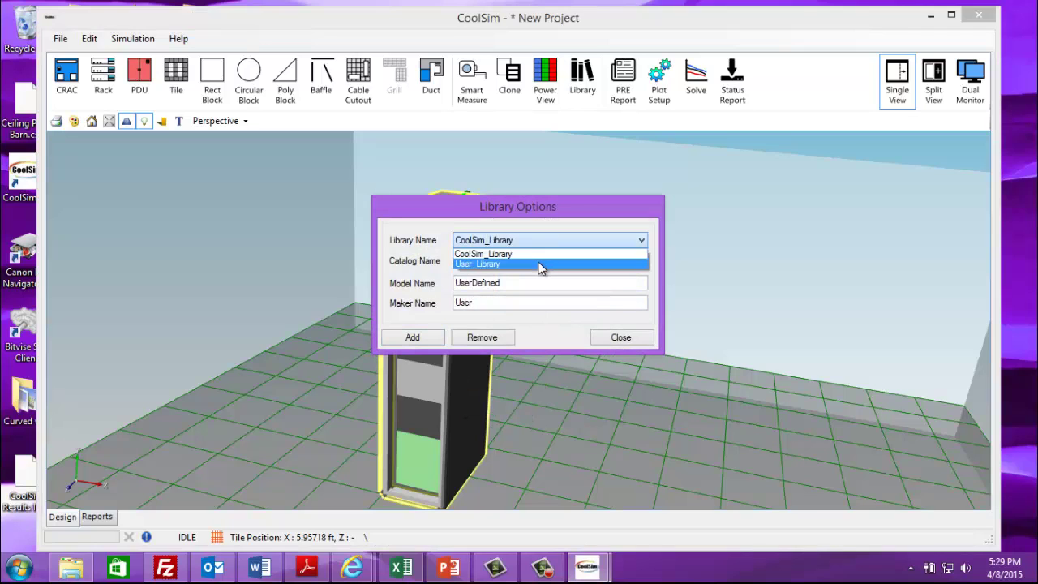
{"action": "left_click", "coordinate": [542, 264]}
{"action": "left_click", "coordinate": [541, 266]}
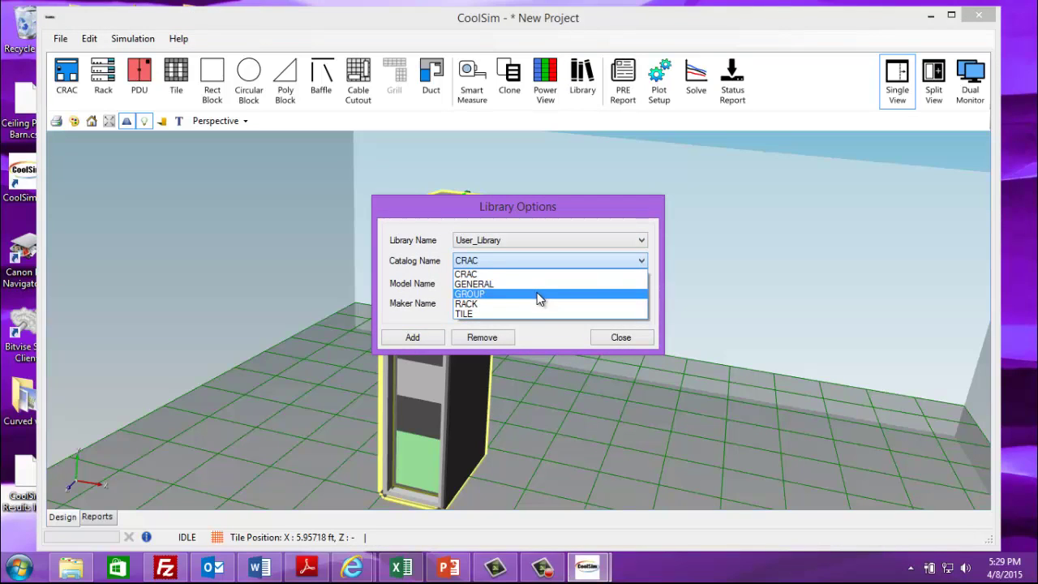
{"action": "left_click", "coordinate": [536, 293]}
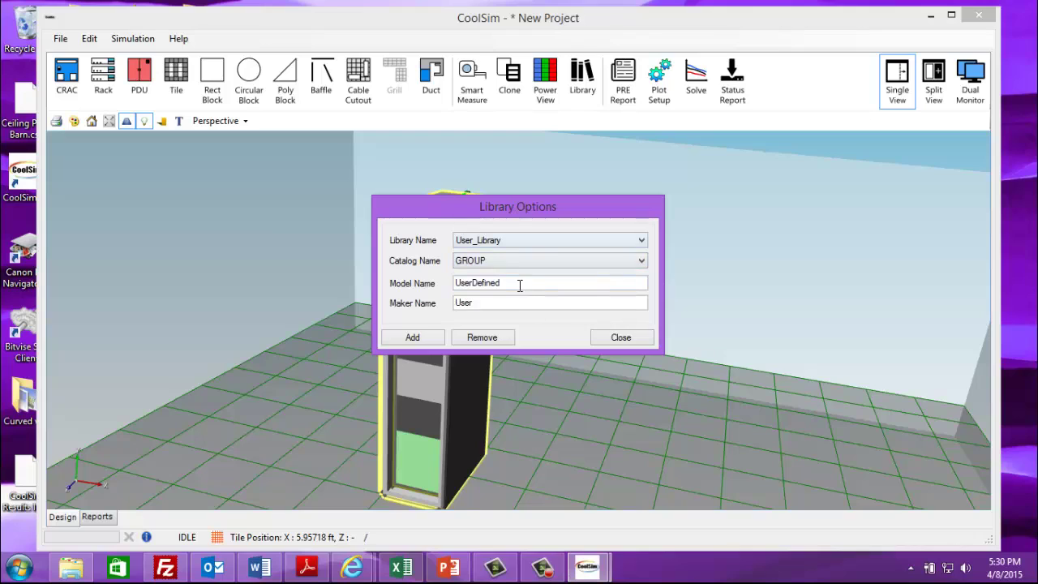
Step: Name the model Rack Assembly, enter the maker's name and add the model to the library
{"action": "left_click_drag", "start_coordinate": [510, 283], "coordinate": [423, 278]}
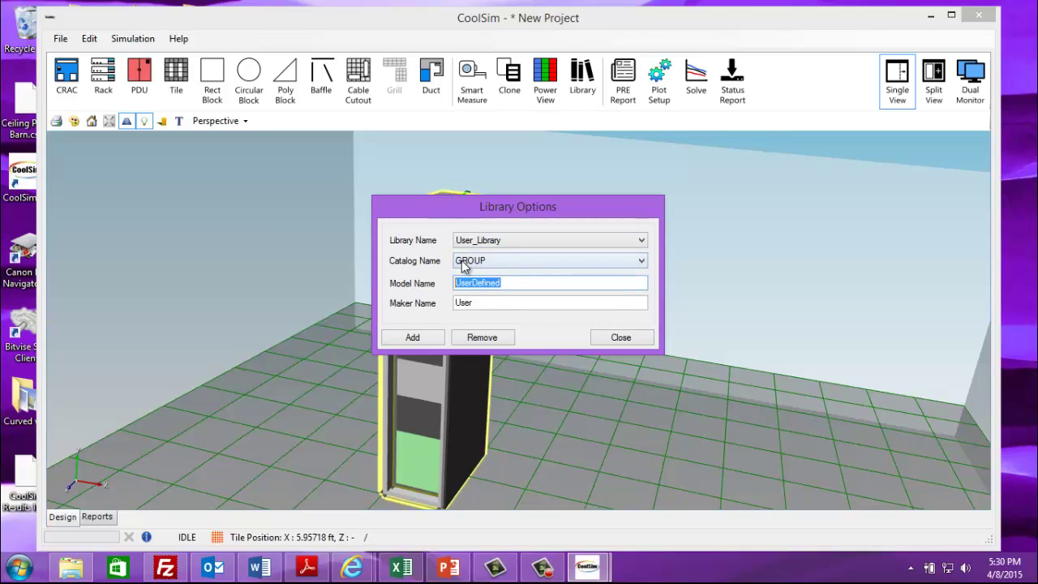
{"action": "type", "text": "Rack Assembly"}
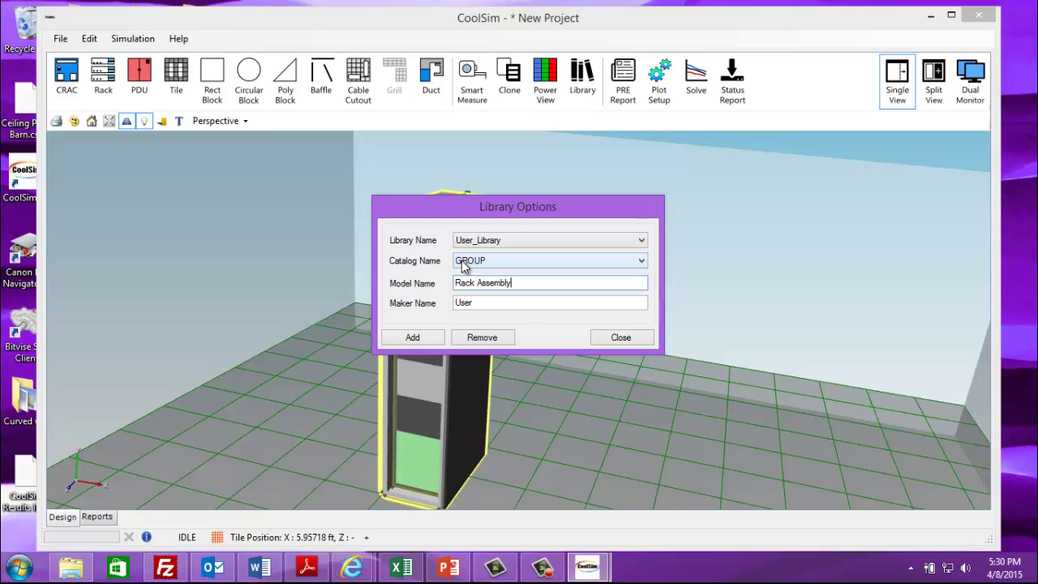
{"action": "left_click_drag", "start_coordinate": [487, 304], "coordinate": [427, 298]}
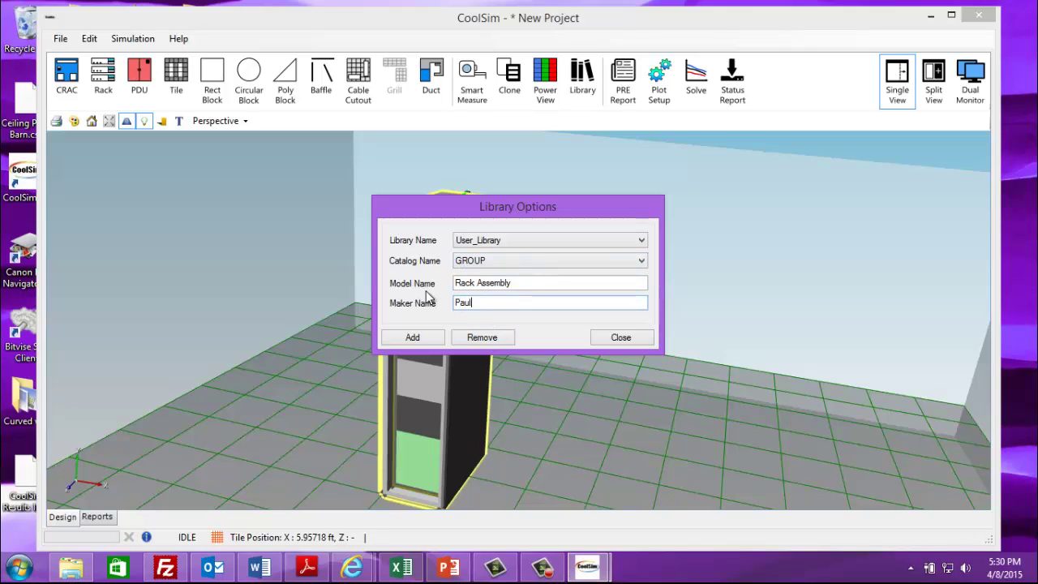
{"action": "left_click", "coordinate": [416, 338]}
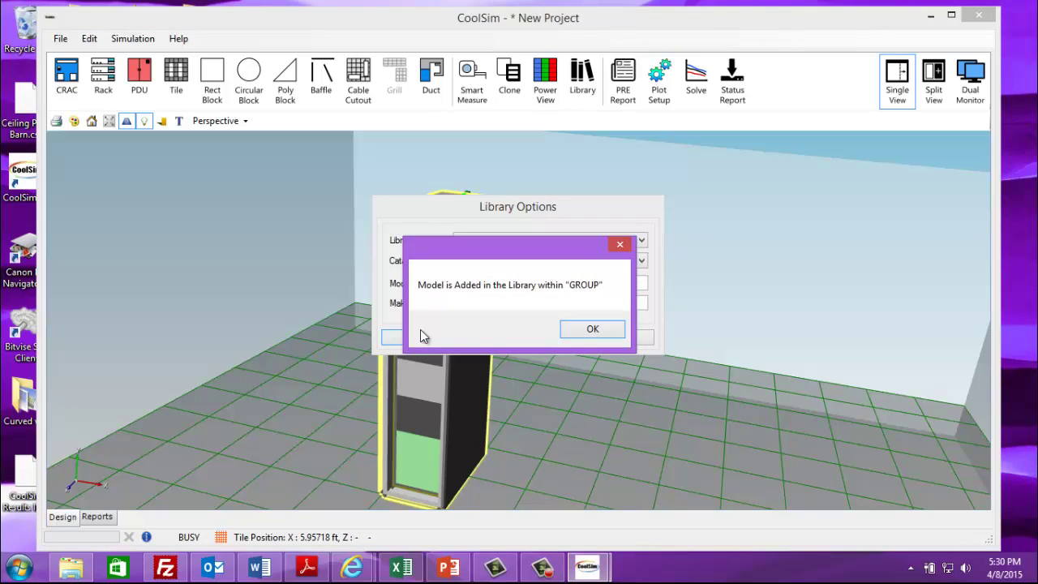
{"action": "left_click", "coordinate": [592, 329]}
Step: Open the Library Browser and list the GROUP catalog of User_Library
{"action": "scroll", "coordinate": [597, 378], "scroll_direction": "down", "scroll_amount": 5}
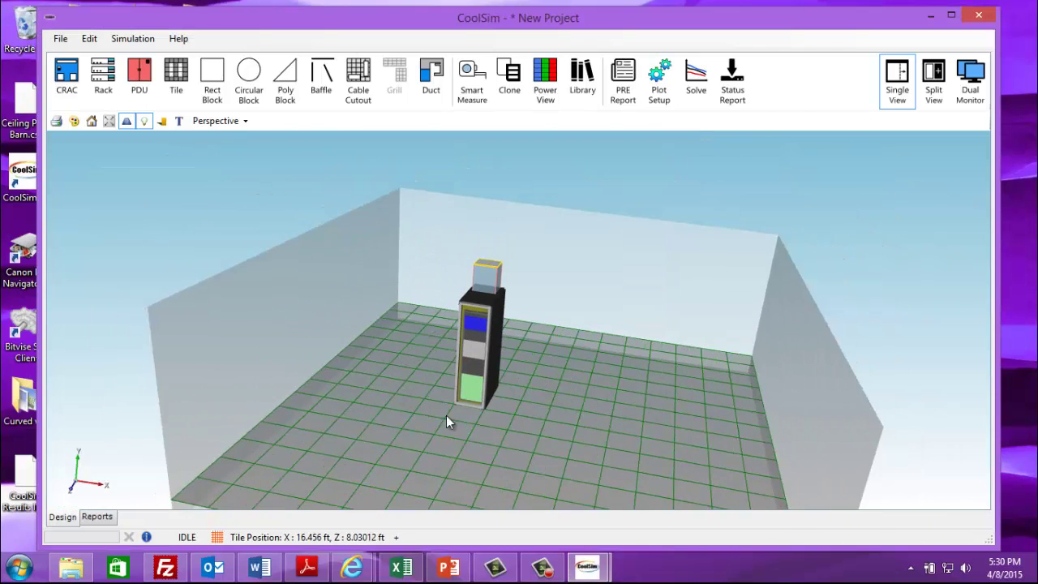
{"action": "middle_click_drag", "start_coordinate": [397, 443], "coordinate": [470, 444]}
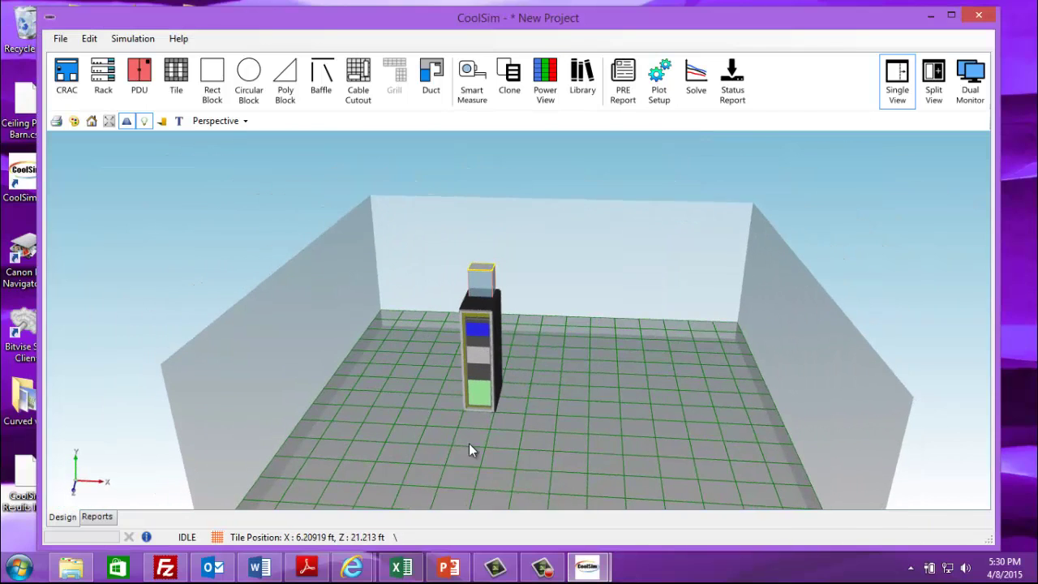
{"action": "left_click", "coordinate": [585, 90]}
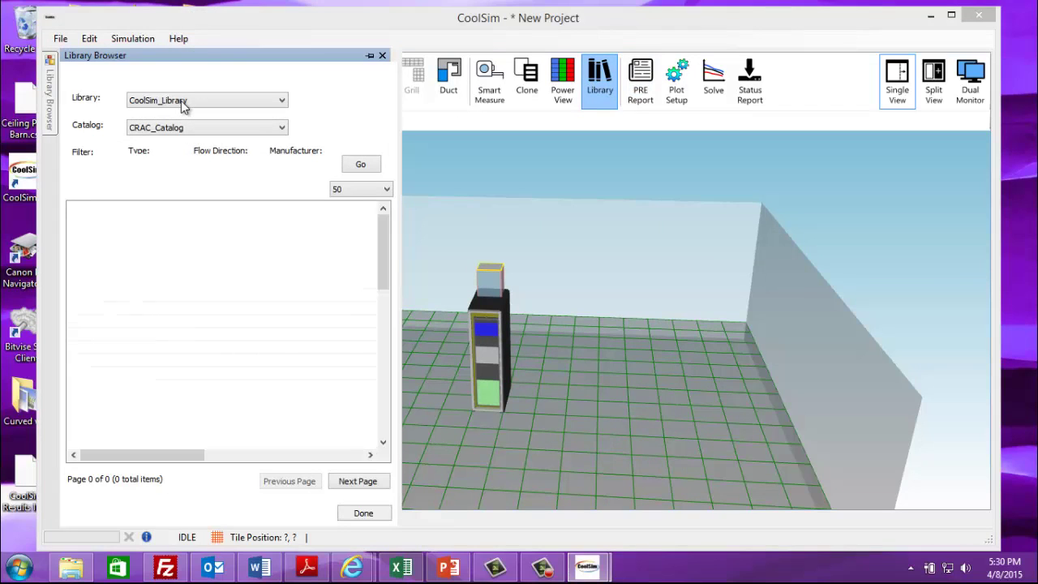
{"action": "left_click", "coordinate": [180, 100]}
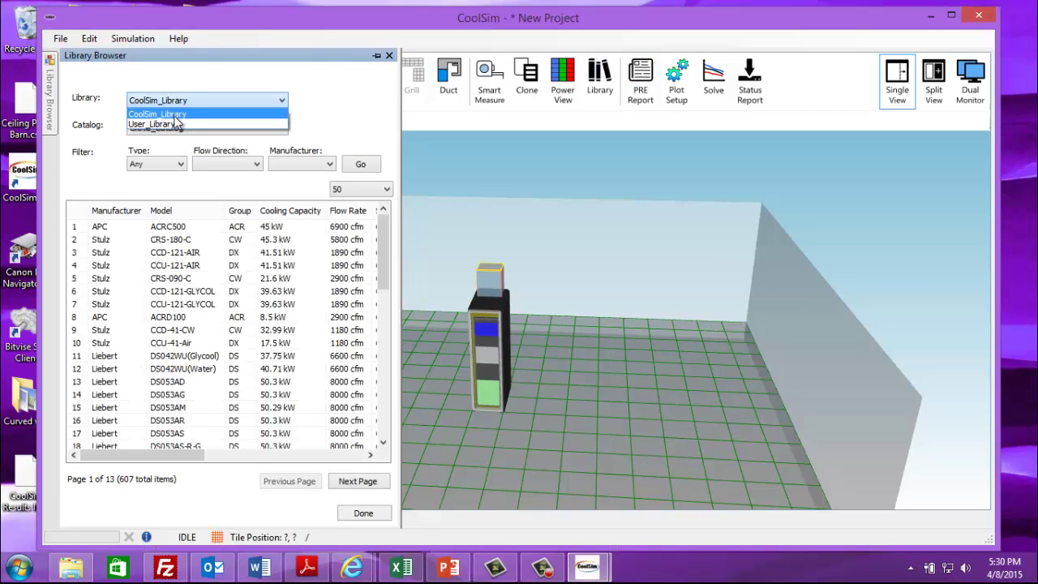
{"action": "left_click", "coordinate": [172, 120]}
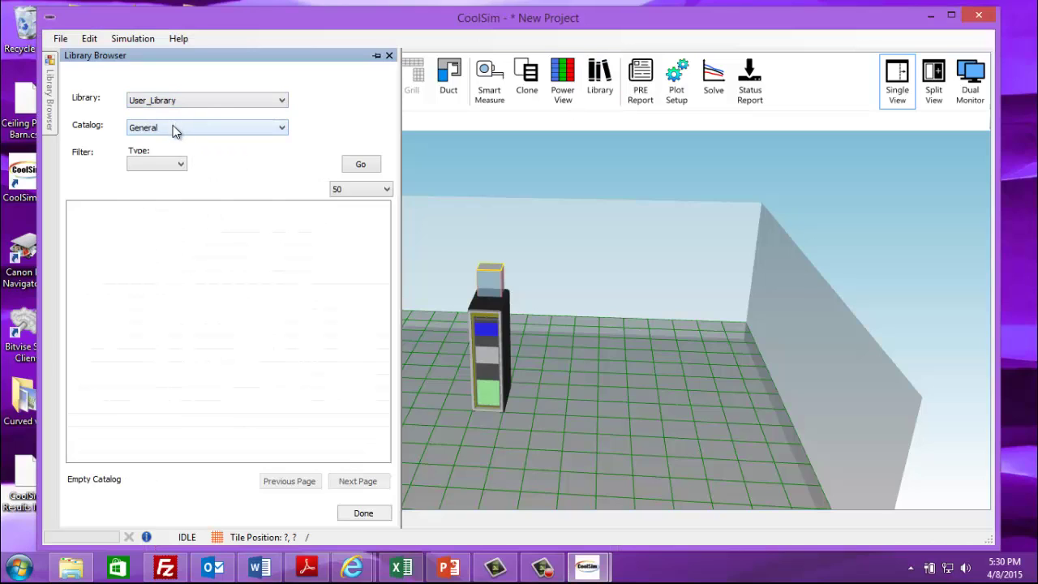
{"action": "left_click", "coordinate": [173, 132]}
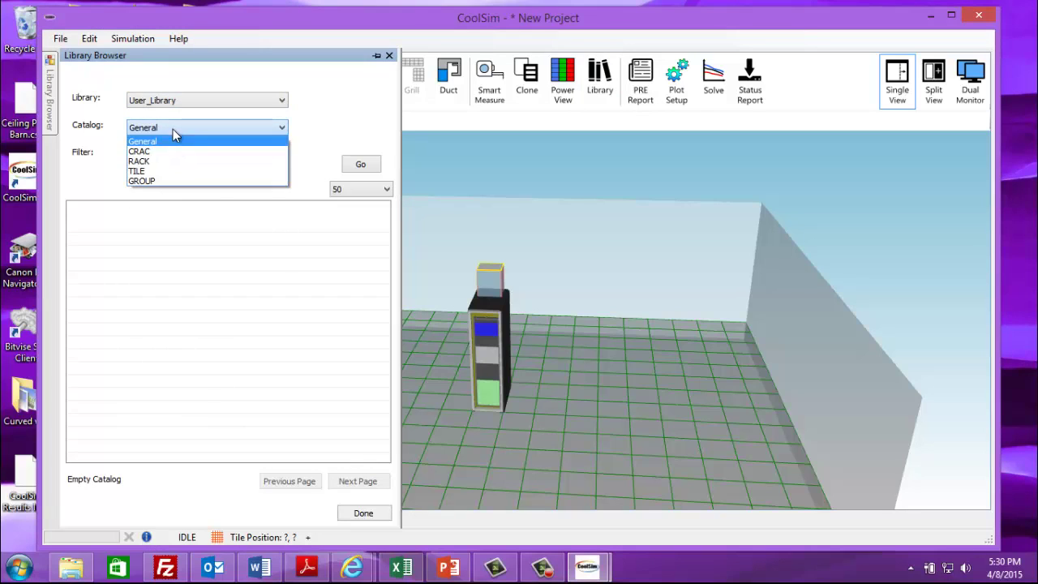
{"action": "left_click", "coordinate": [177, 180]}
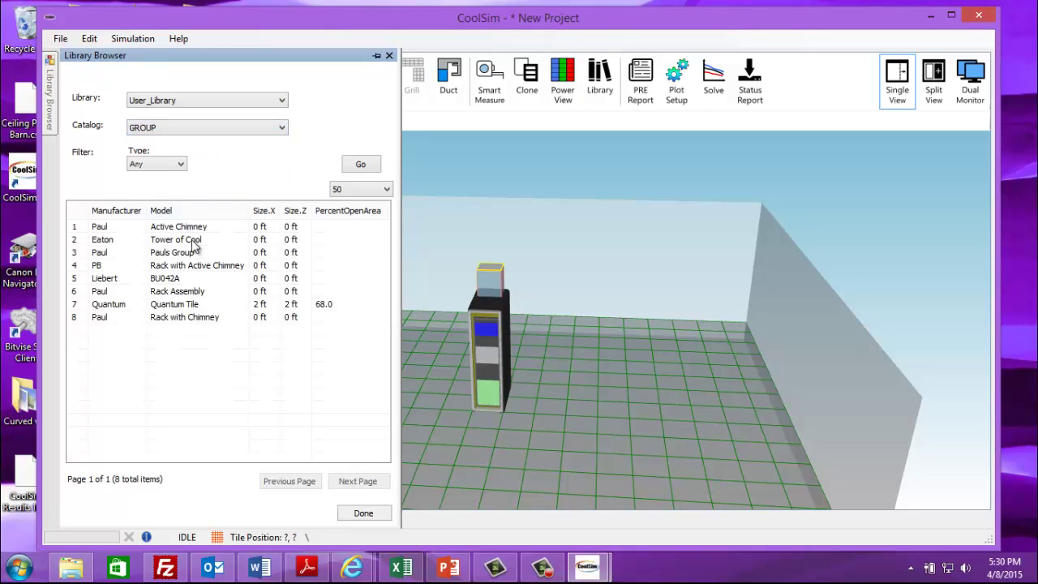
Step: Place a second Rack Assembly from the library on the room floor, to the right of the first rack
{"action": "left_click", "coordinate": [195, 293]}
{"action": "left_click_drag", "start_coordinate": [288, 296], "coordinate": [479, 338]}
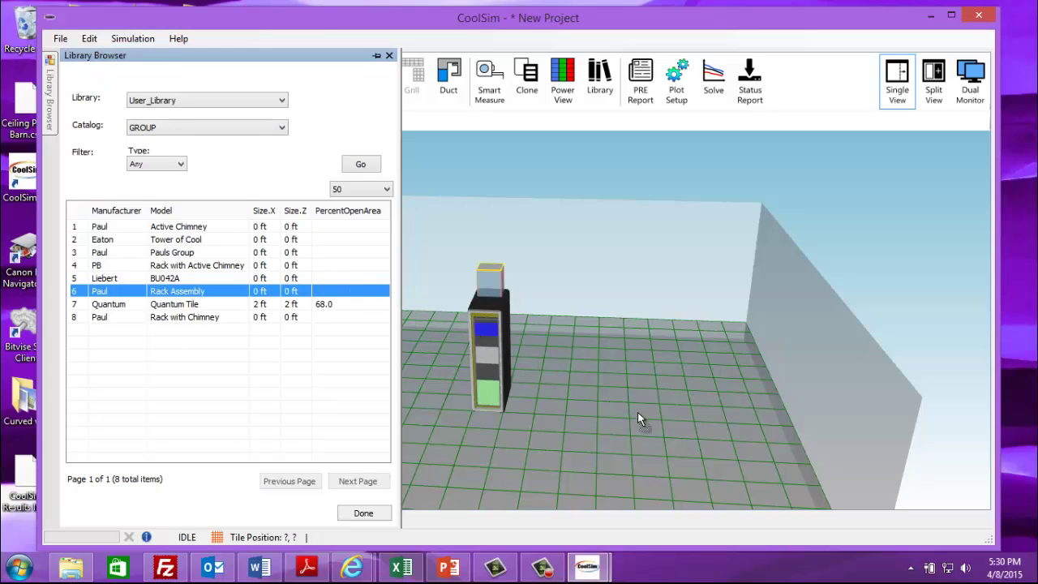
{"action": "left_click_drag", "start_coordinate": [637, 412], "coordinate": [637, 412]}
{"action": "mouse_move", "coordinate": [621, 440]}
{"action": "middle_mouse_down"}
{"action": "mouse_move", "coordinate": [539, 424]}
{"action": "mouse_move", "coordinate": [537, 399]}
{"action": "mouse_move", "coordinate": [598, 375]}
{"action": "mouse_move", "coordinate": [475, 347]}
{"action": "mouse_move", "coordinate": [570, 400]}
{"action": "mouse_move", "coordinate": [533, 379]}
{"action": "mouse_move", "coordinate": [492, 383]}
{"action": "mouse_move", "coordinate": [616, 439]}
{"action": "middle_mouse_up"}
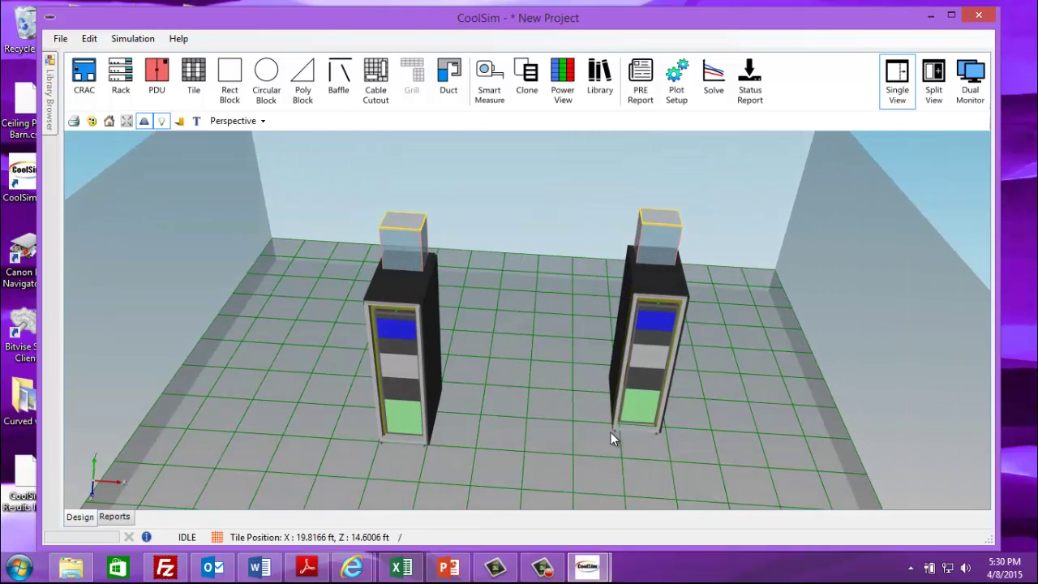
Step: Add a CRAC unit on the room floor to the left of the two racks and view the layout
{"action": "middle_click_drag", "start_coordinate": [610, 432], "coordinate": [408, 407]}
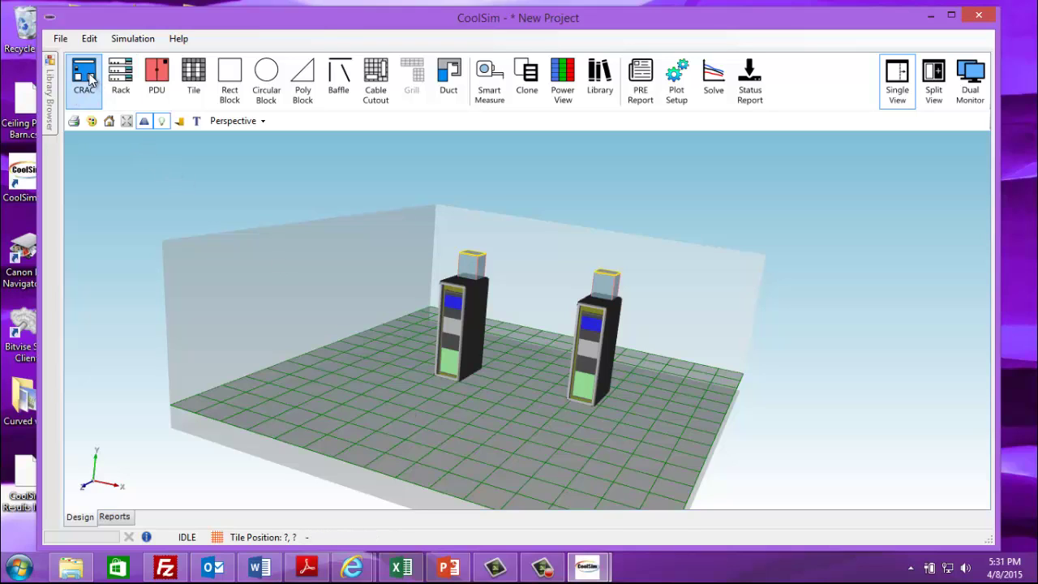
{"action": "left_click", "coordinate": [347, 405]}
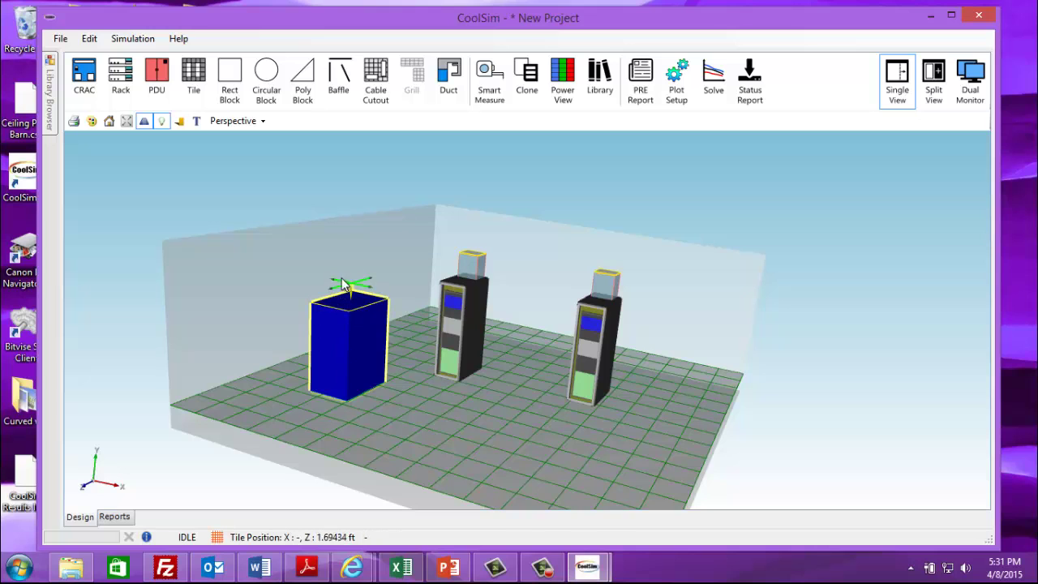
{"action": "left_click_drag", "start_coordinate": [358, 374], "coordinate": [470, 391]}
{"action": "scroll", "coordinate": [425, 428], "scroll_direction": "up", "scroll_amount": 3}
{"action": "left_click_drag", "start_coordinate": [417, 441], "coordinate": [557, 455]}
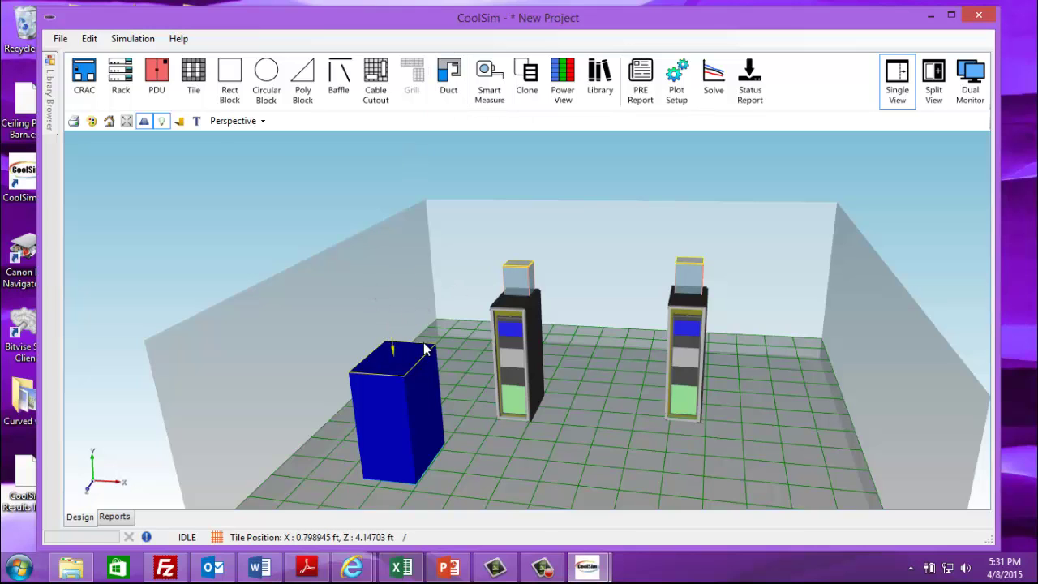
{"action": "scroll", "coordinate": [454, 393], "scroll_direction": "down", "scroll_amount": 3}
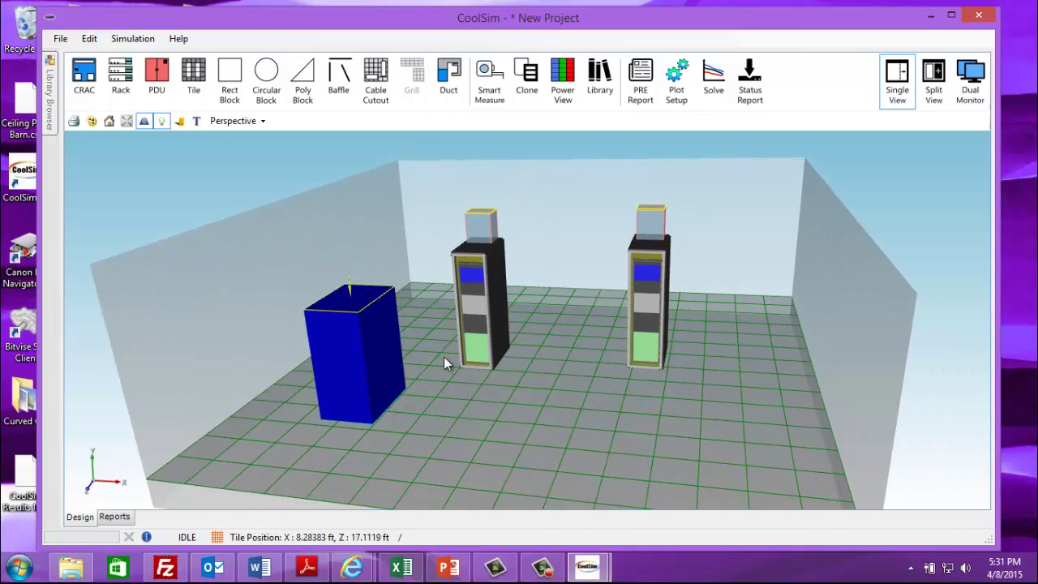
{"action": "scroll", "coordinate": [448, 364], "scroll_direction": "down", "scroll_amount": 1}
{"action": "middle_click_drag", "start_coordinate": [658, 425], "coordinate": [596, 419]}
{"action": "scroll", "coordinate": [596, 418], "scroll_direction": "up", "scroll_amount": 2}
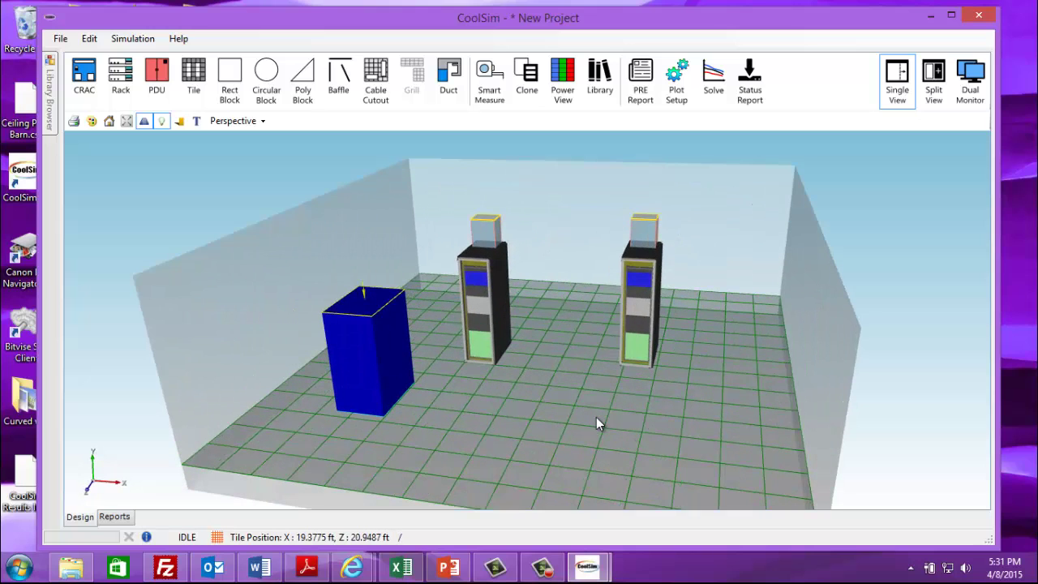